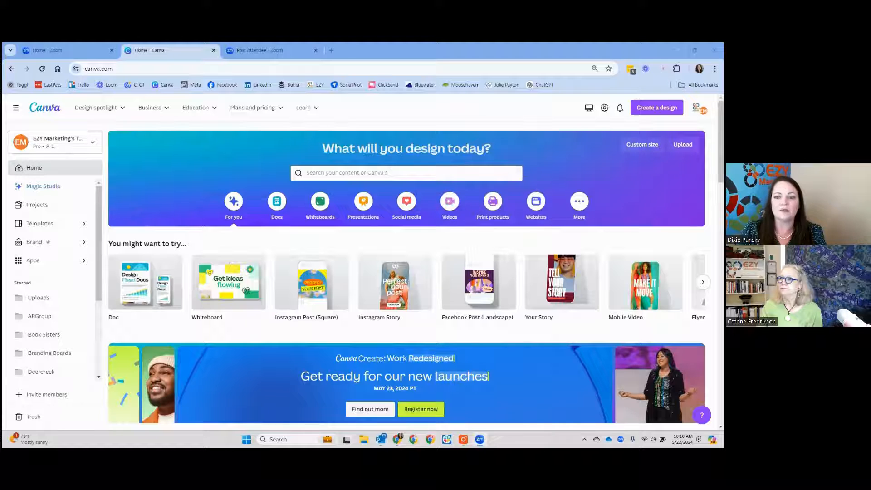
Step: Show the additional design types on the home page and look through their template categories
click(578, 202)
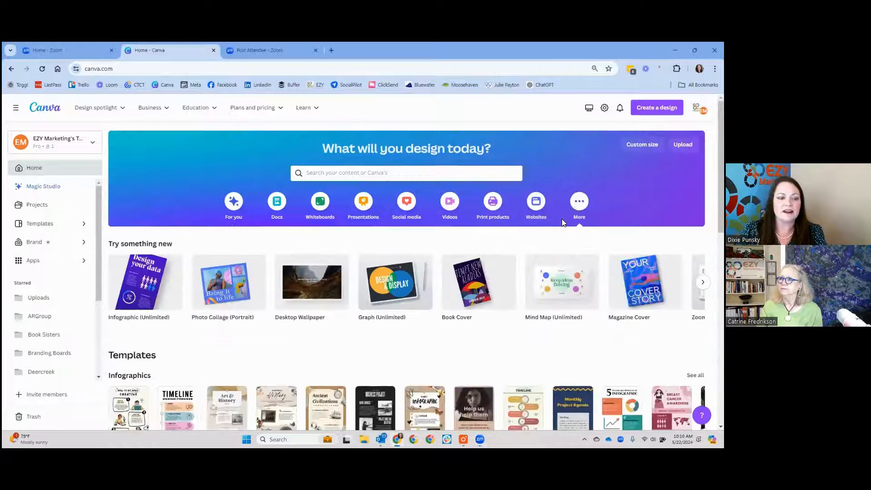
scroll(269, 279, down, 6)
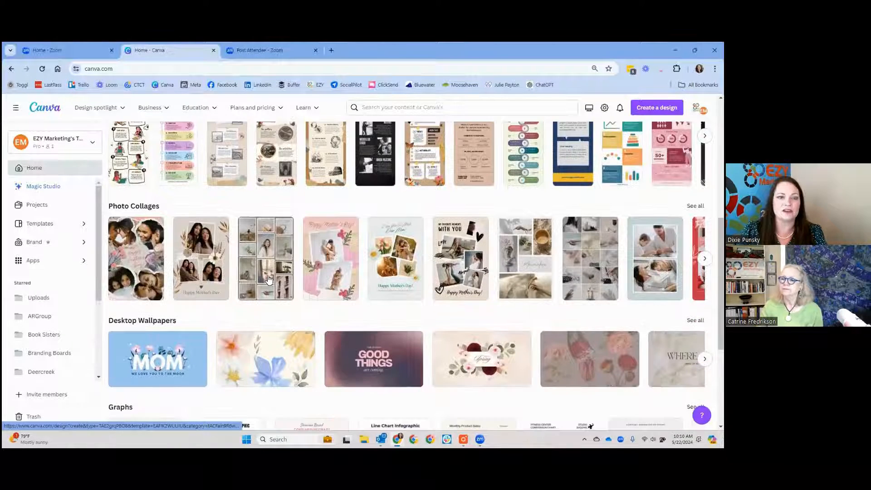
scroll(268, 279, up, 5)
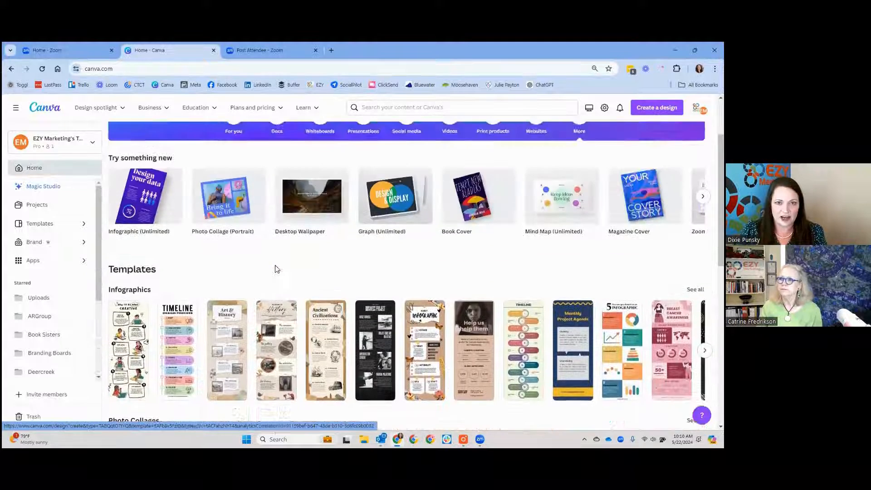
scroll(277, 269, up, 2)
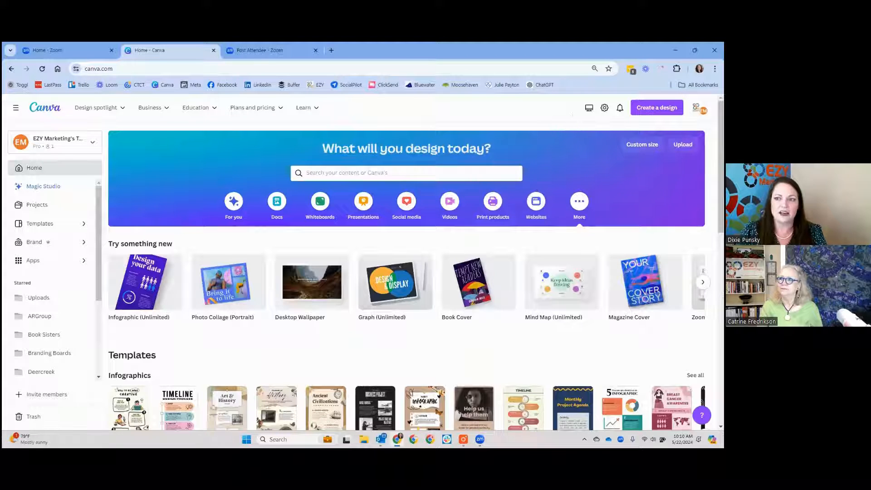
Step: Search the design types for a new design for "facebook" and review the available Facebook formats
click(657, 108)
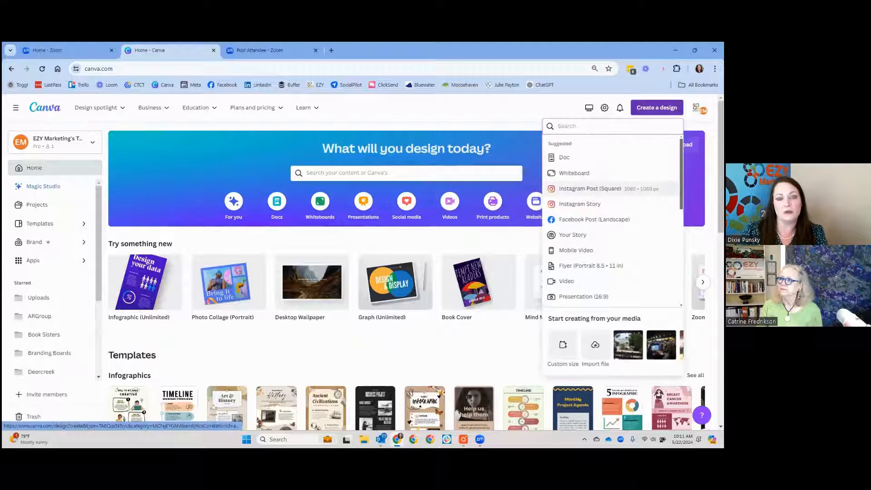
text(fa)
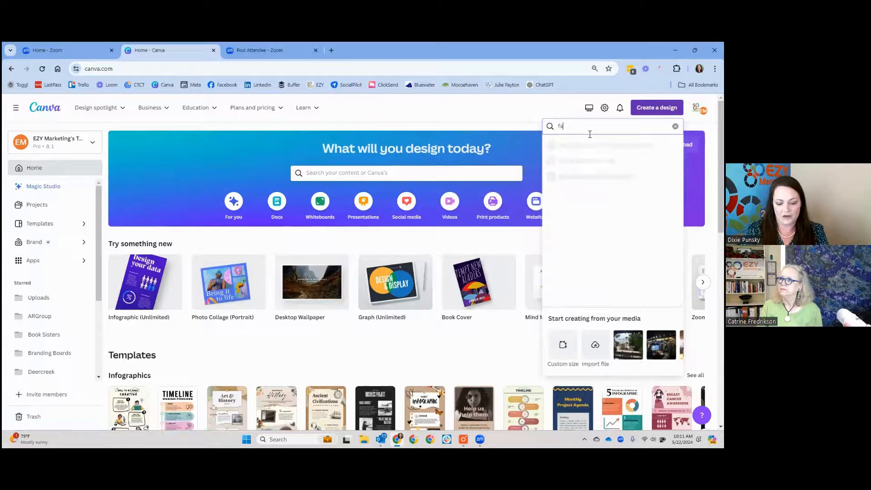
text(cebook)
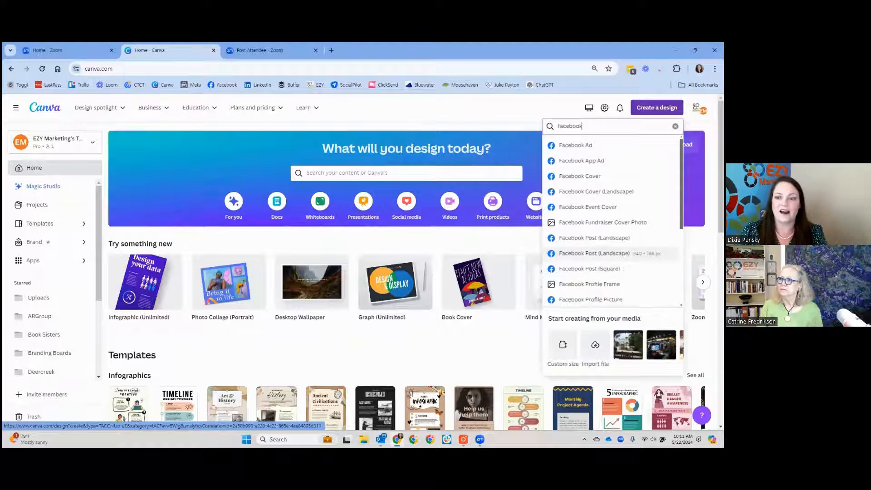
click(515, 111)
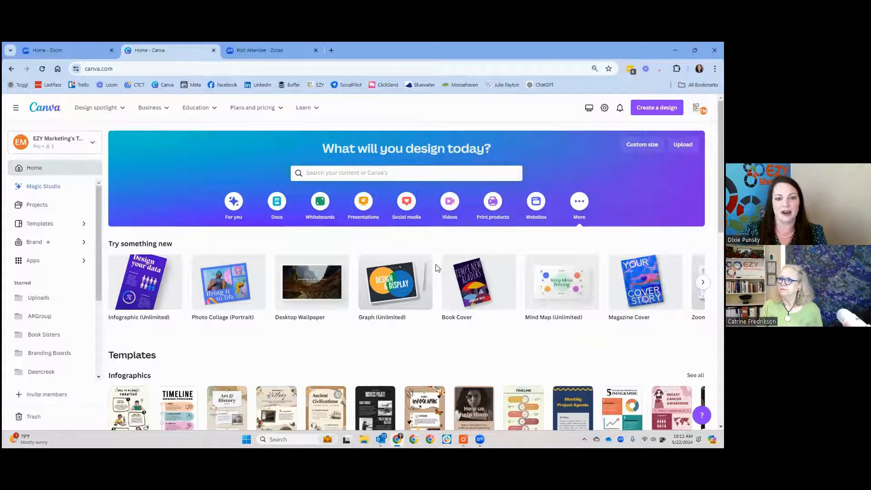
Step: Search the templates for "dogs", look through the results and return to the home page
click(392, 177)
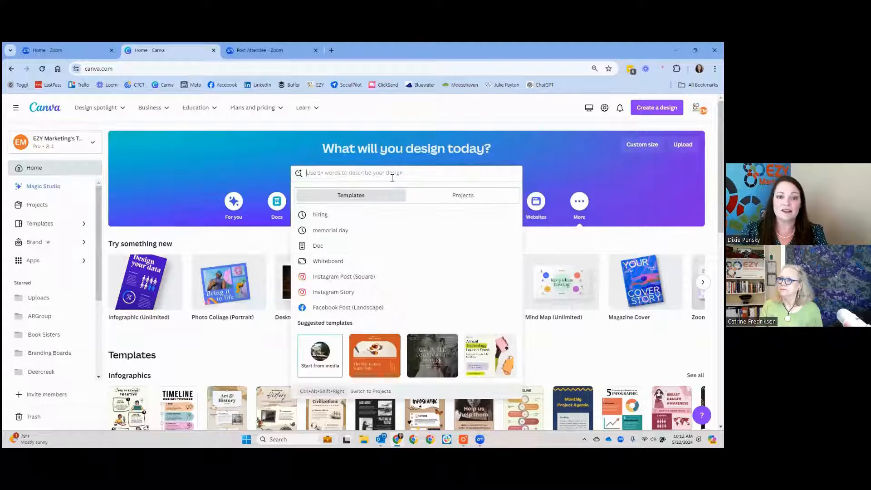
text(dogs)
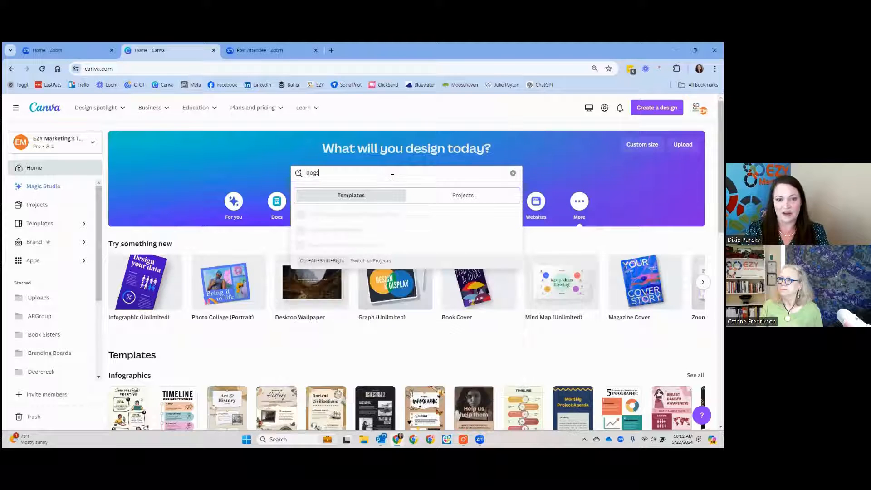
key(Return)
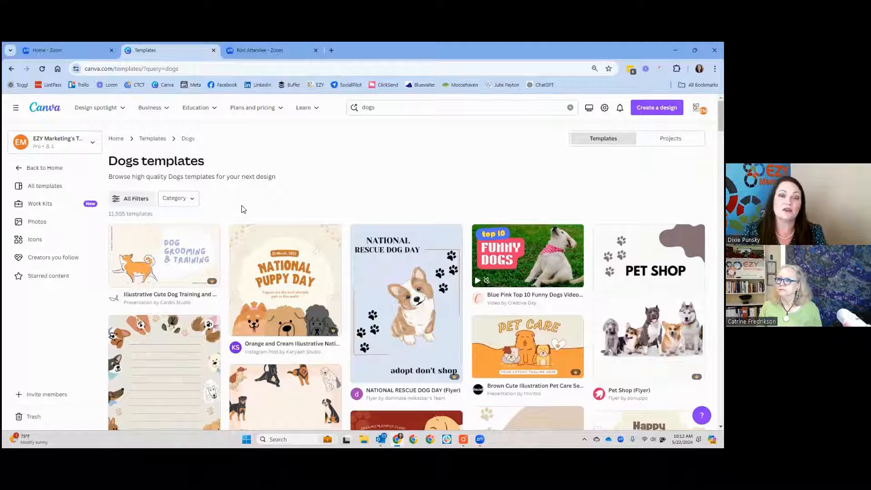
scroll(341, 247, down, 4)
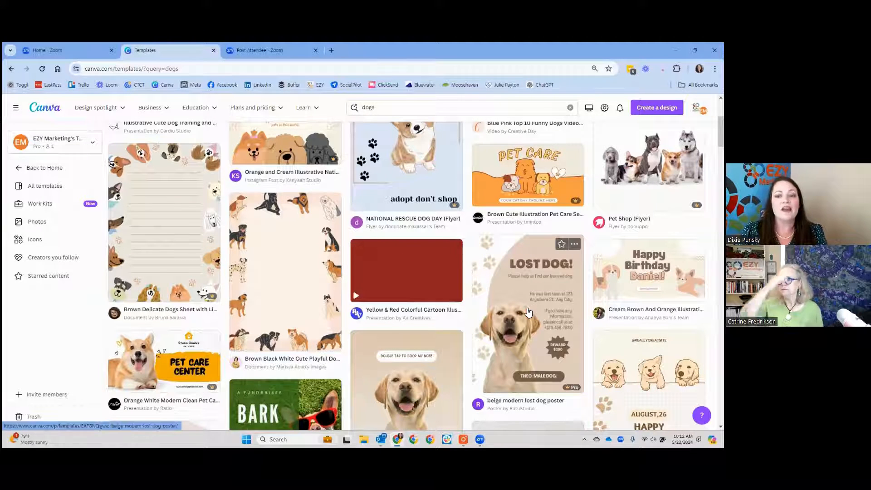
scroll(526, 314, down, 1)
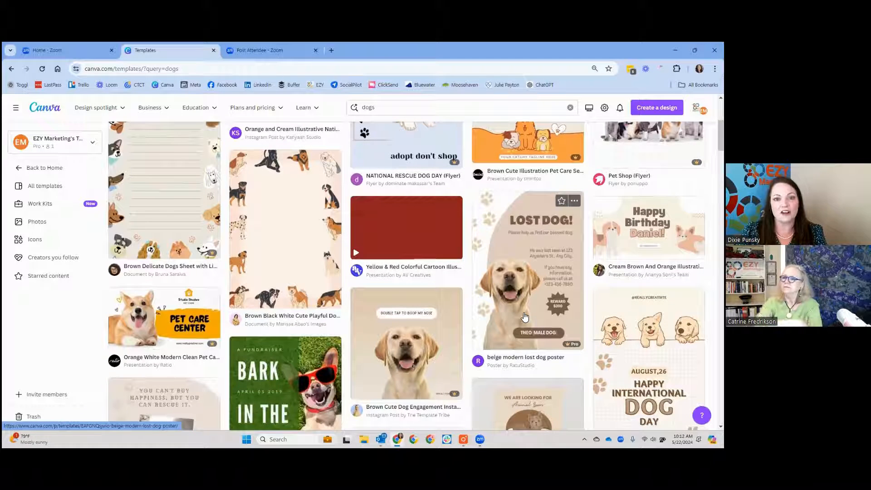
scroll(525, 316, down, 1)
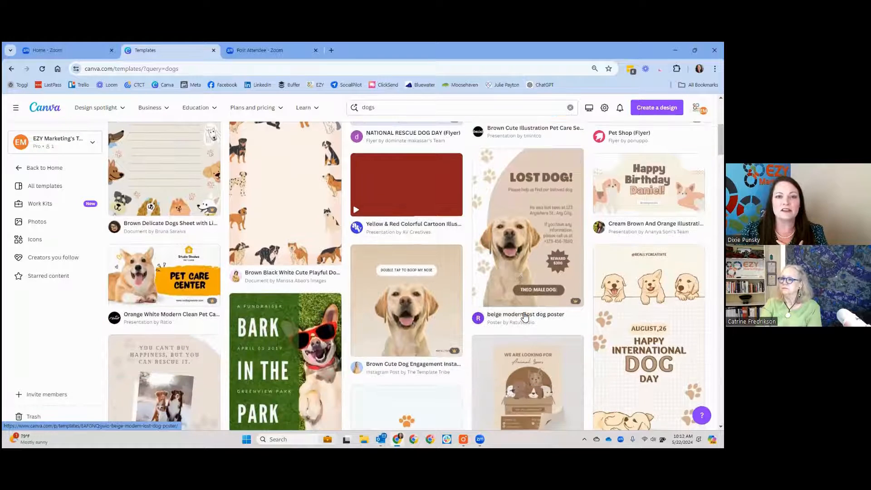
scroll(525, 316, down, 2)
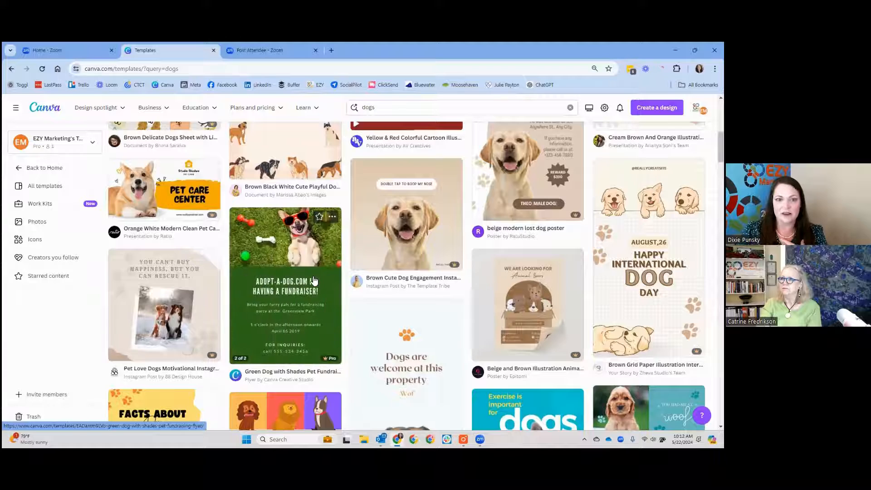
scroll(485, 313, down, 1)
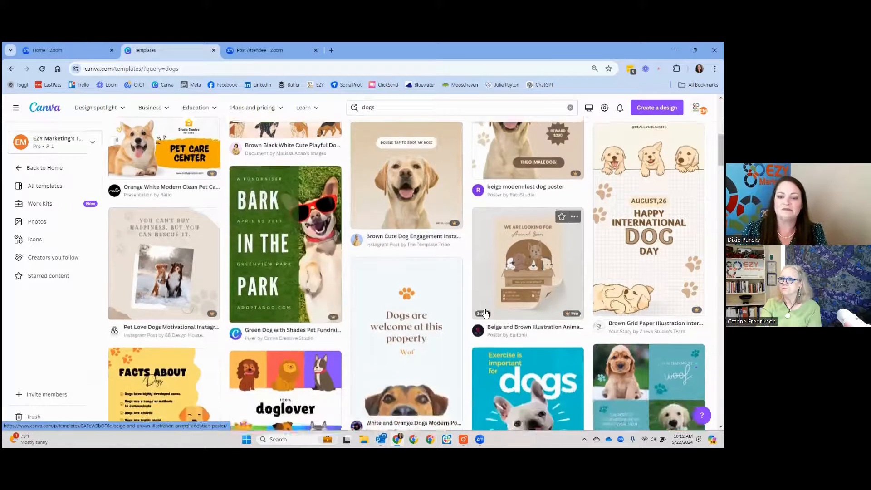
scroll(485, 313, up, 10)
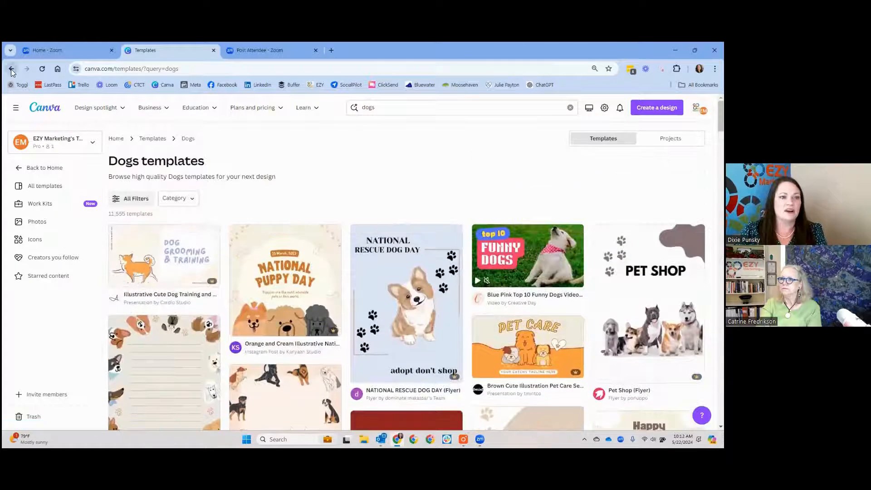
click(11, 69)
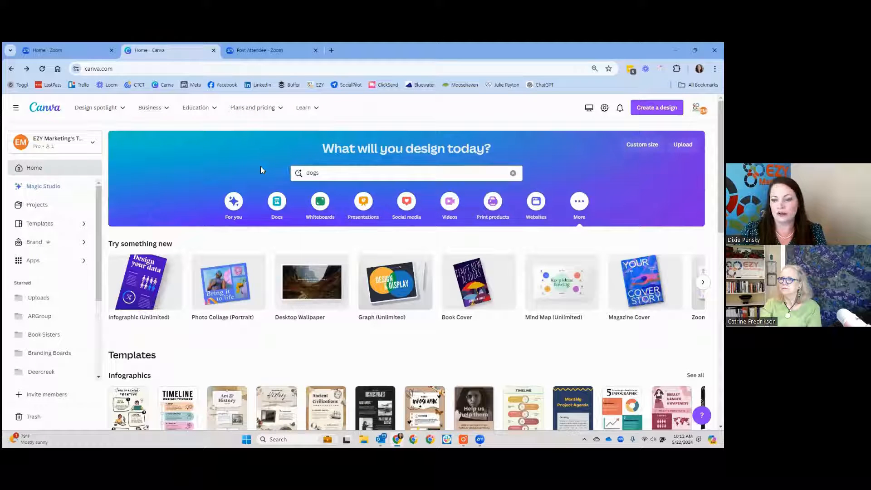
Step: Browse the Instagram section of the social media designs and open the full collection of Instagram Posts templates
click(401, 205)
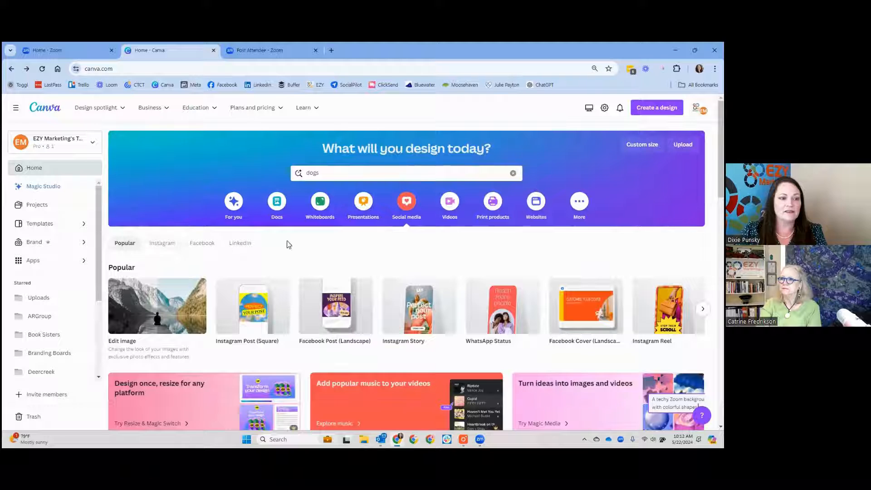
click(163, 243)
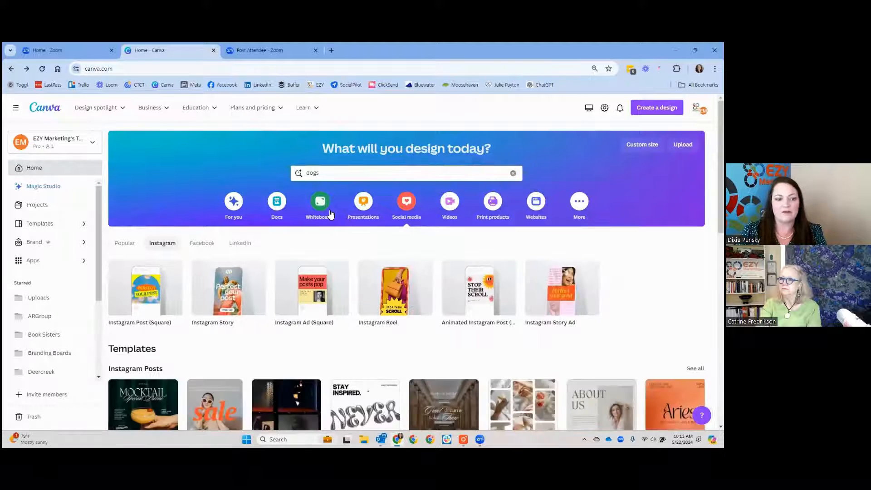
scroll(330, 214, down, 4)
scroll(148, 210, down, 5)
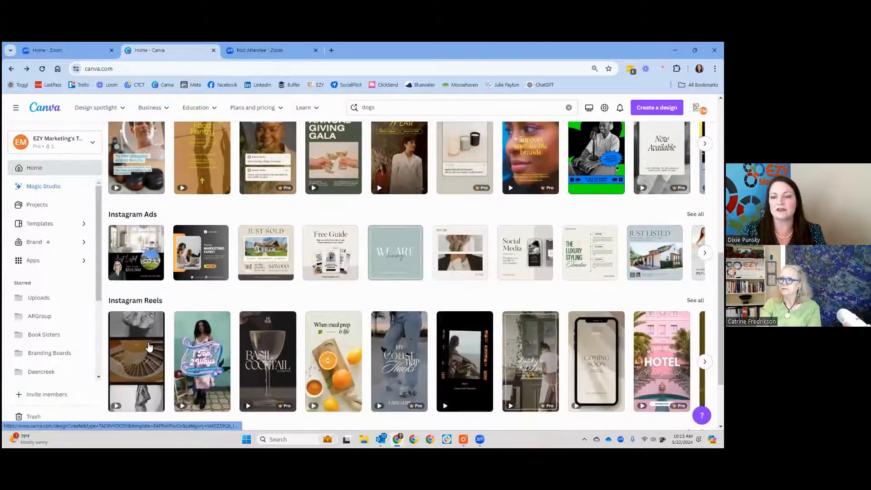
scroll(149, 345, up, 6)
scroll(181, 312, up, 2)
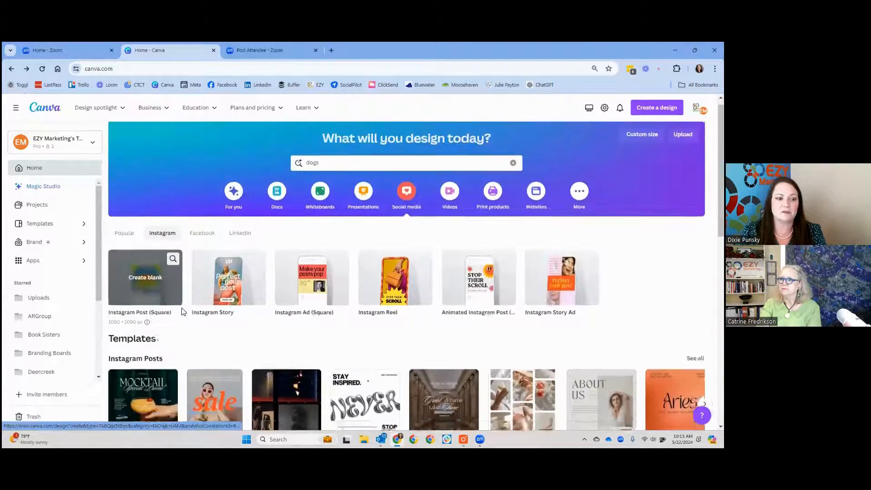
scroll(182, 308, down, 3)
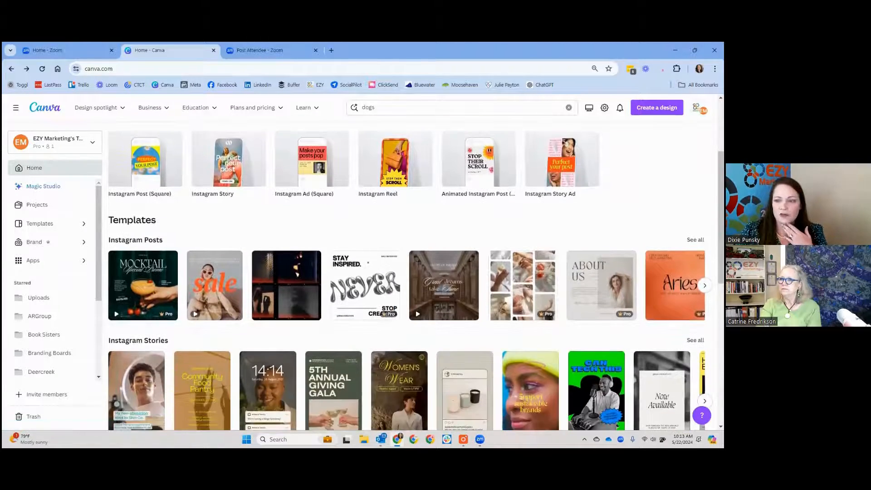
click(178, 239)
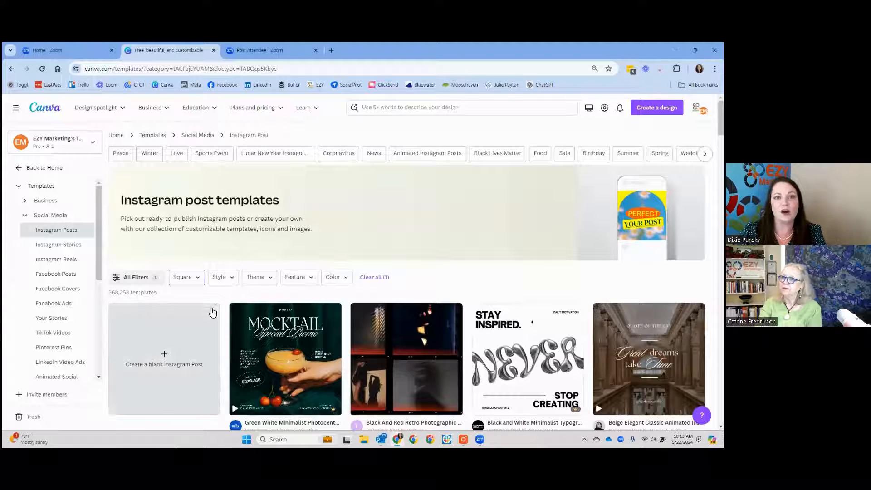
Step: Filter the Instagram post templates by the Product theme
click(258, 277)
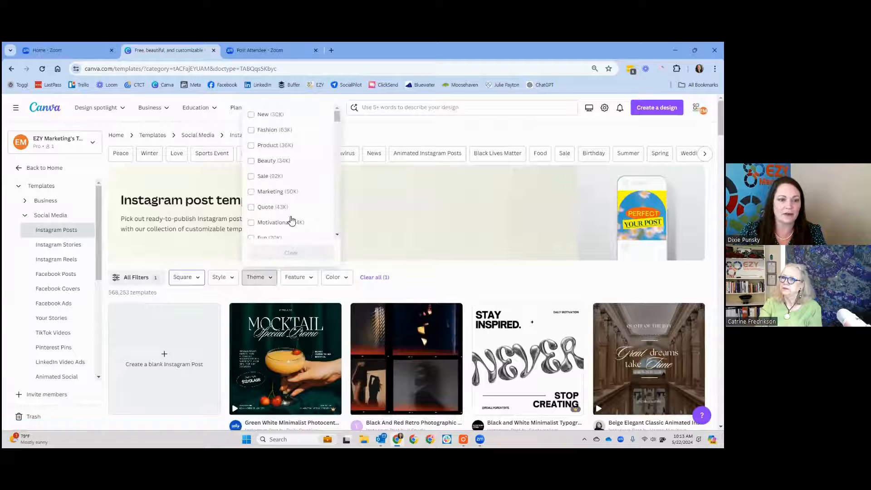
scroll(312, 150, down, 2)
scroll(314, 173, up, 2)
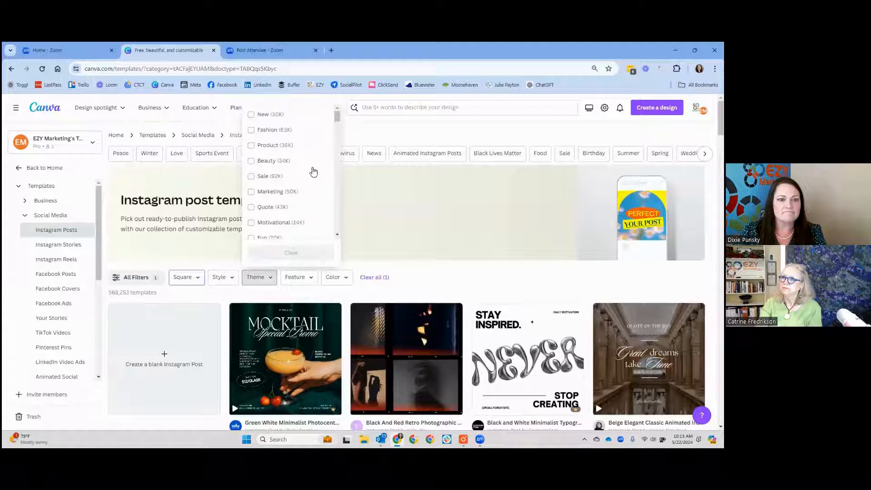
click(251, 147)
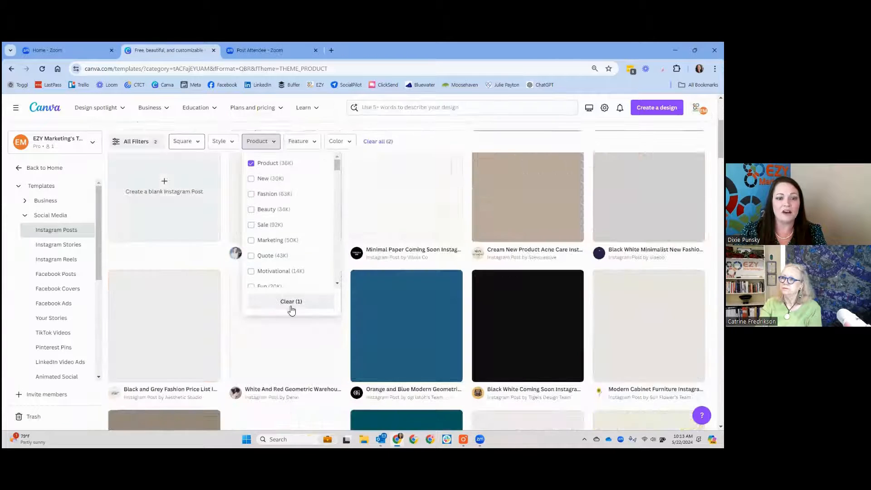
click(383, 124)
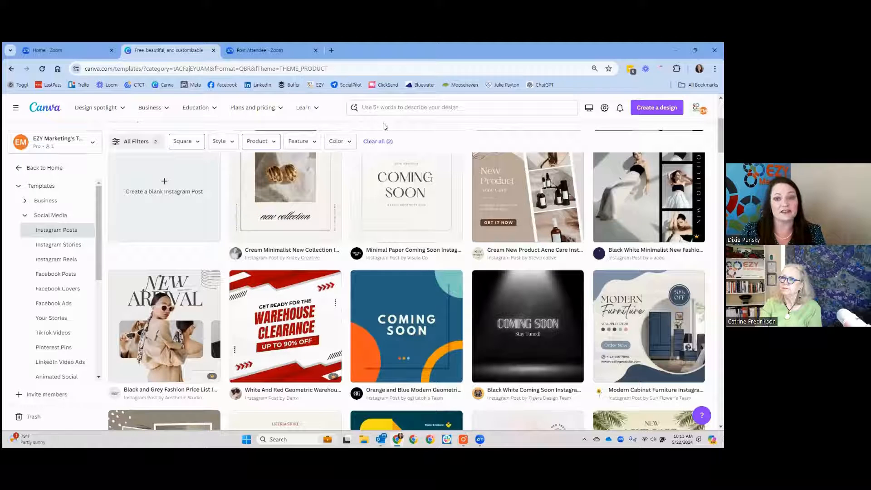
Step: Look through the product-themed square Instagram post templates for a suitable design
scroll(383, 151, up, 1)
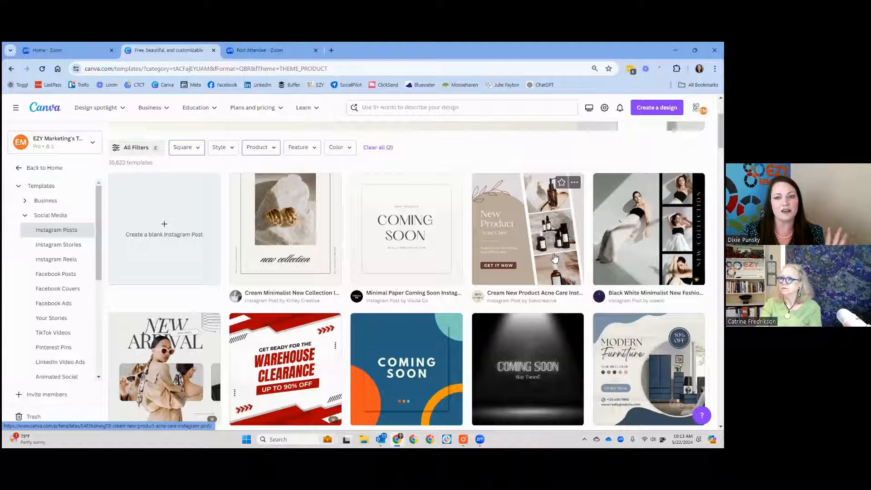
scroll(549, 256, down, 5)
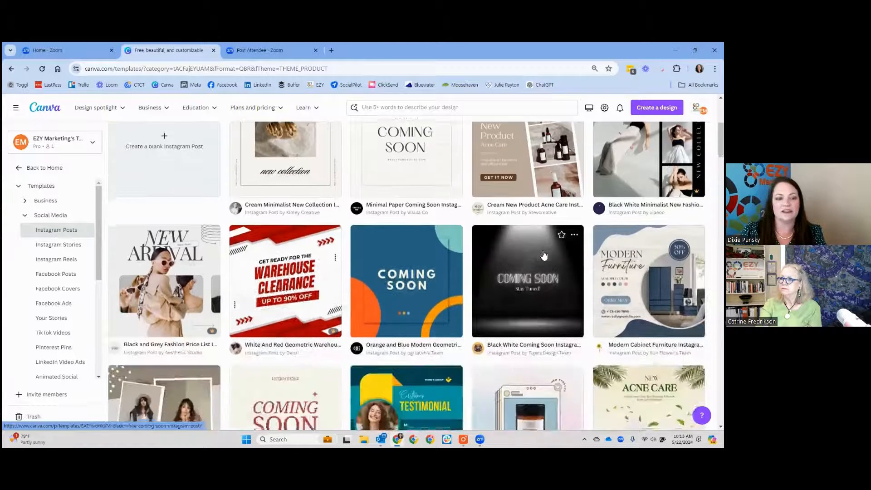
scroll(544, 254, down, 7)
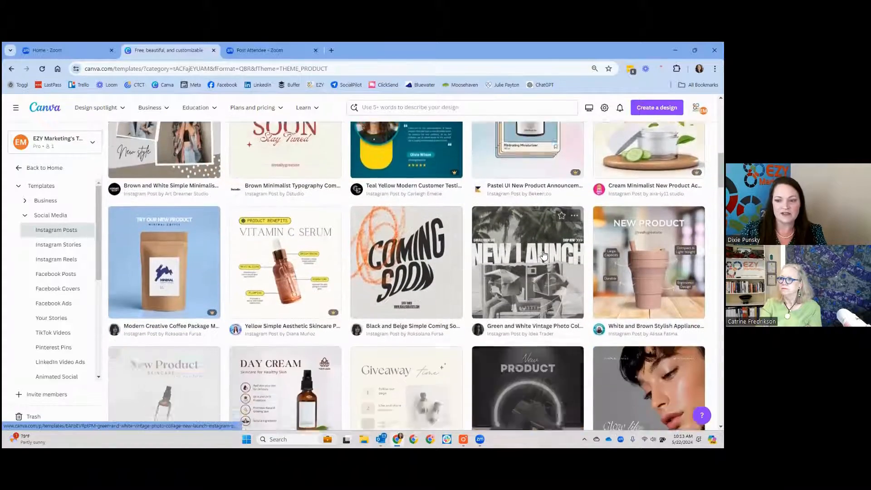
scroll(545, 255, down, 3)
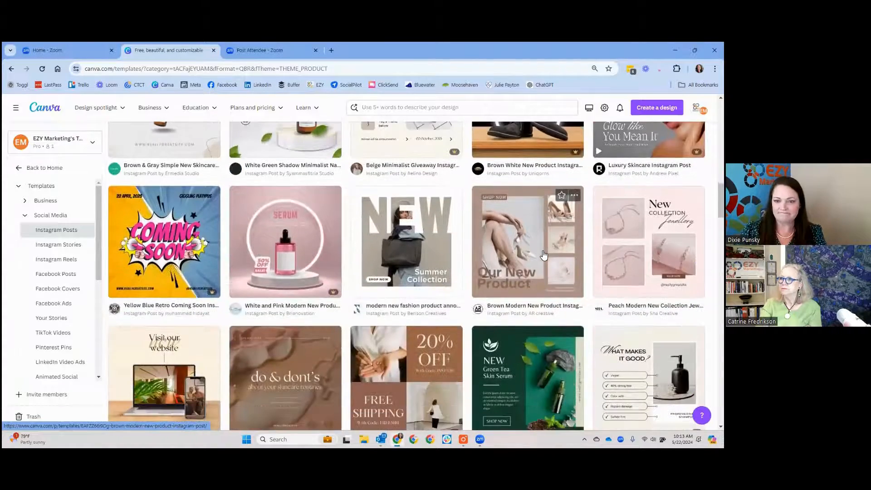
scroll(413, 234, down, 6)
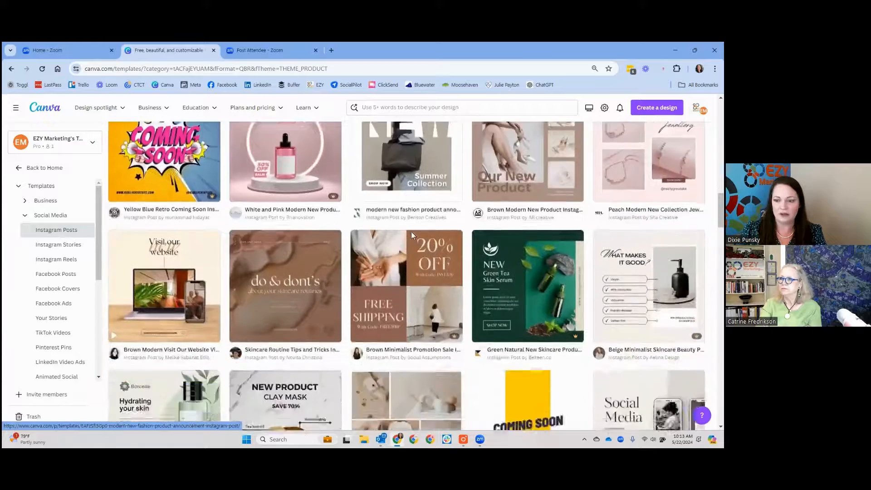
scroll(413, 239, down, 6)
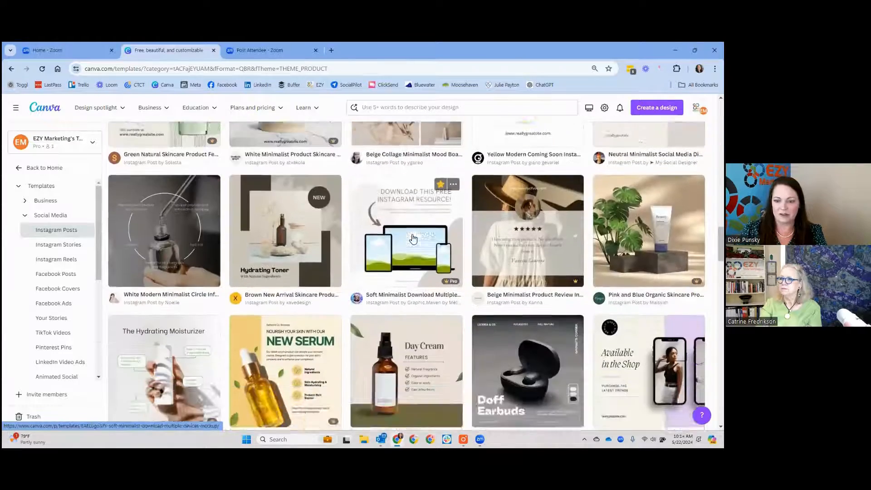
scroll(413, 239, down, 2)
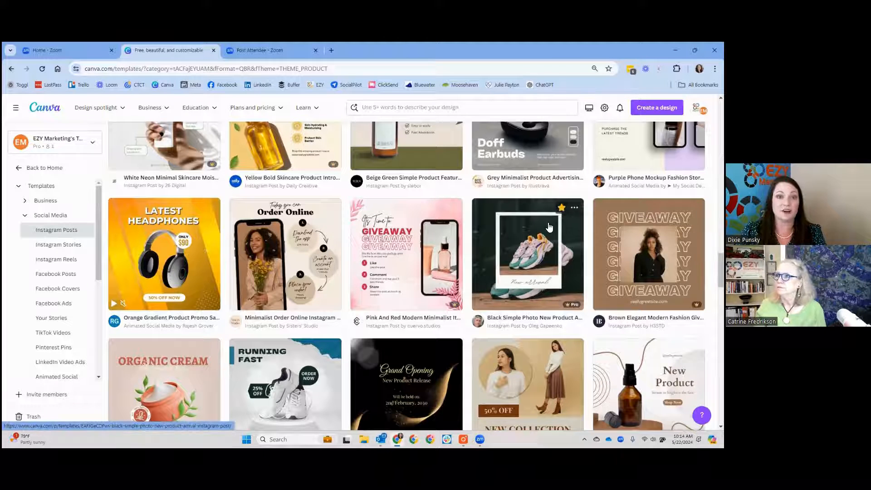
Step: Open the Black Simple Photo New Product Arrival Instagram Post template for editing and select its framed sneaker photo
click(548, 226)
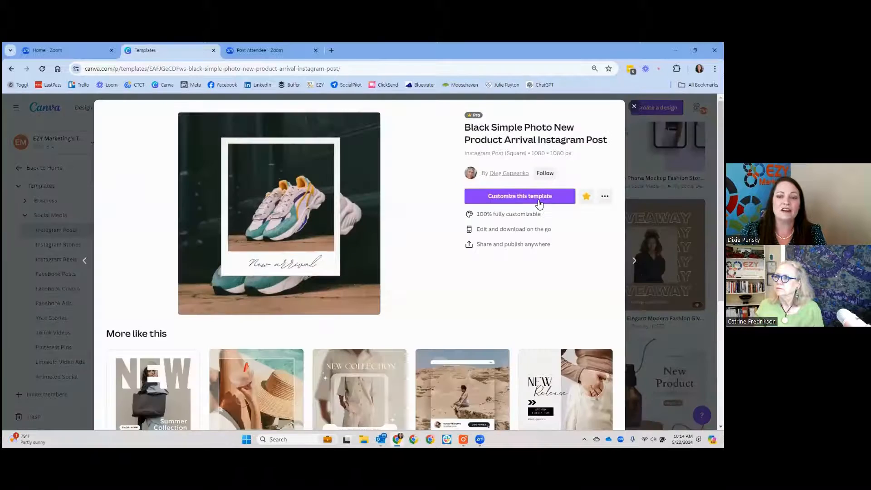
click(537, 198)
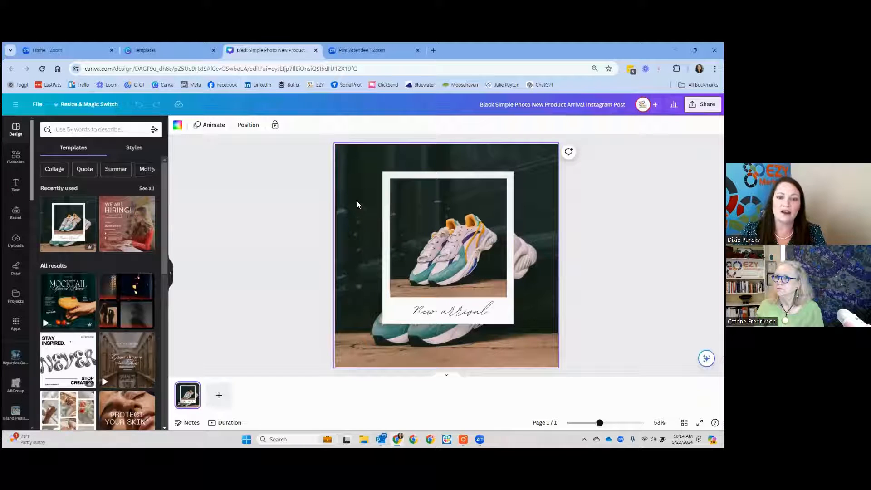
click(411, 236)
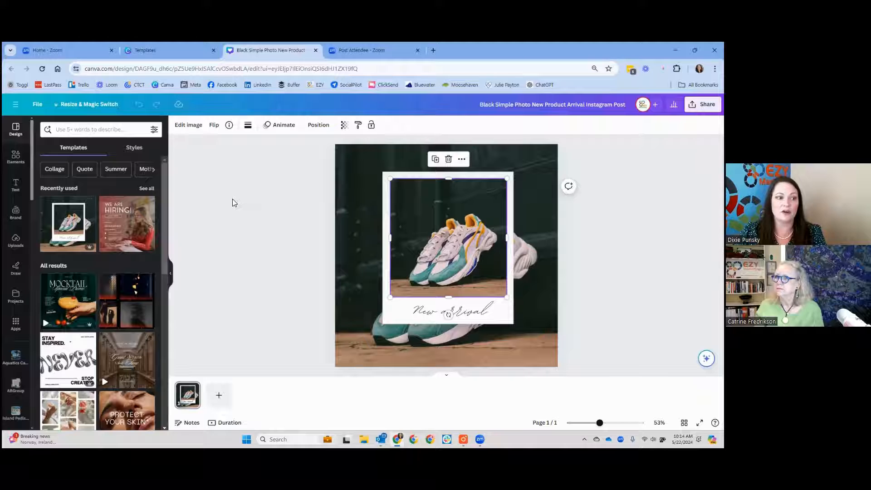
Step: Search the design elements for "beach" and look through the matching graphics, photos, videos and audio
click(11, 247)
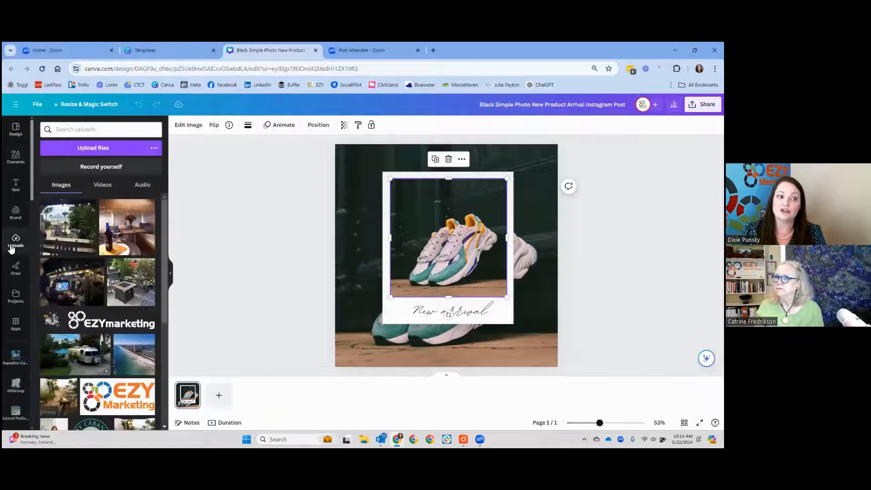
click(16, 157)
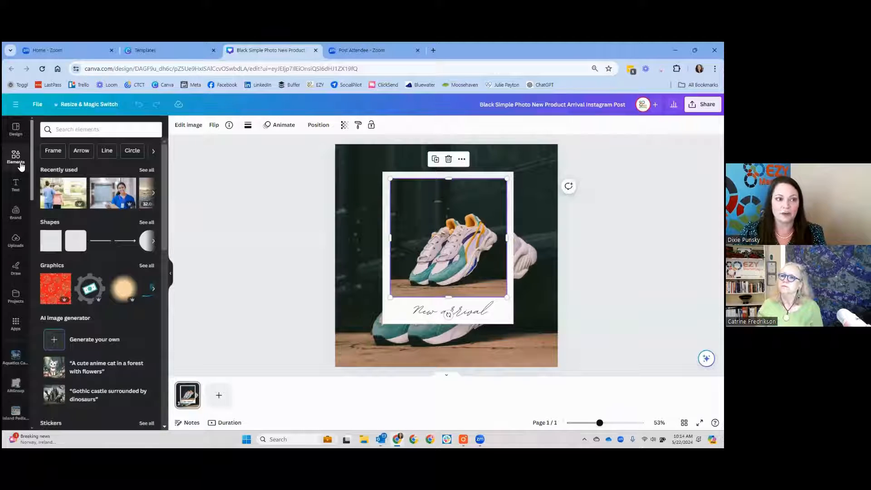
click(78, 130)
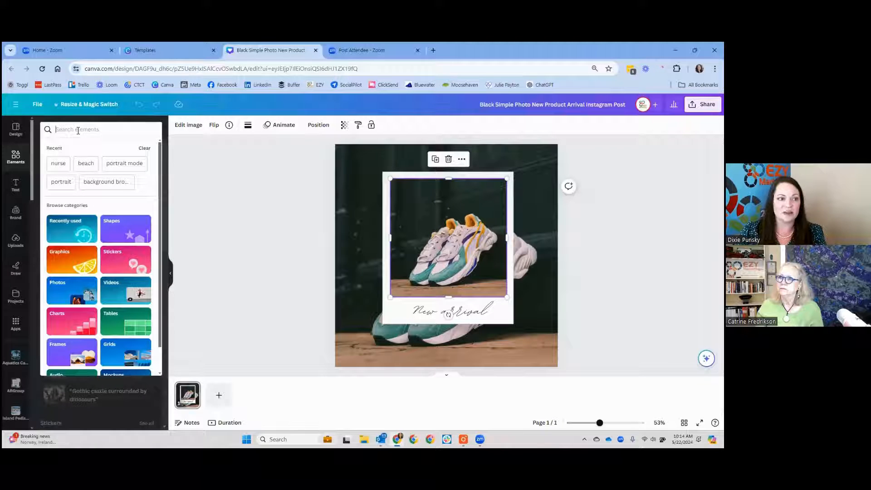
text(beach)
key(Return)
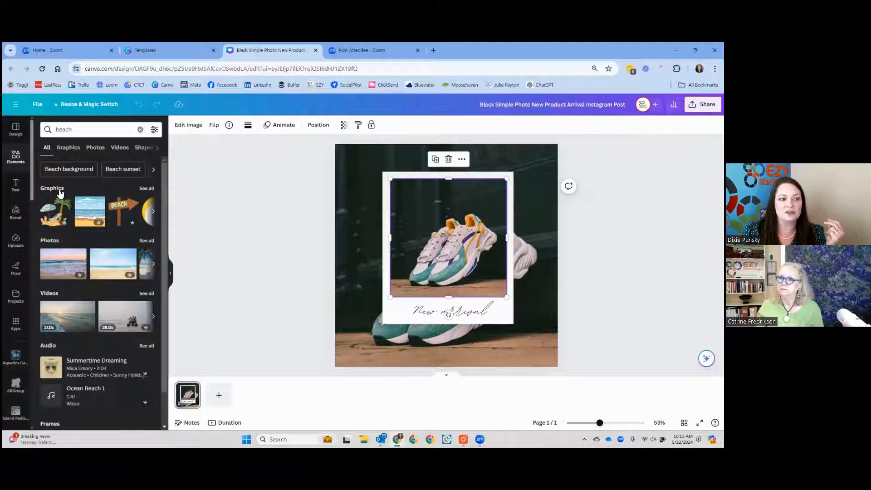
scroll(95, 204, down, 1)
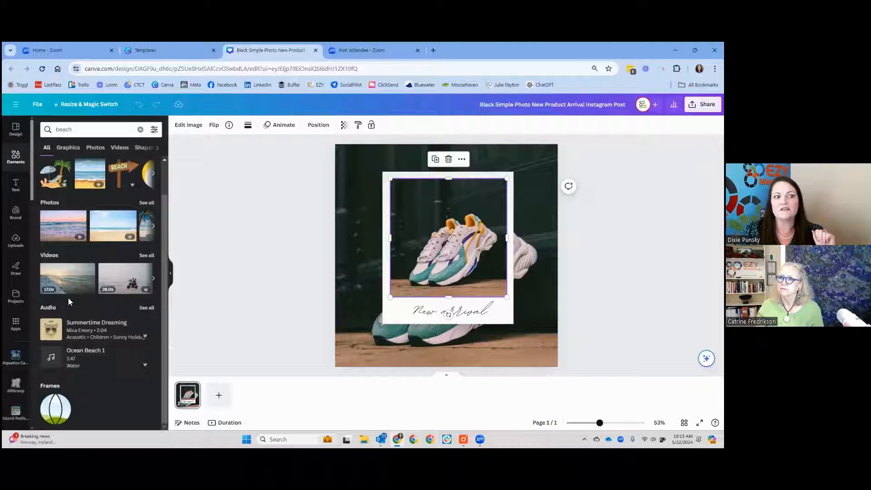
scroll(68, 298, up, 1)
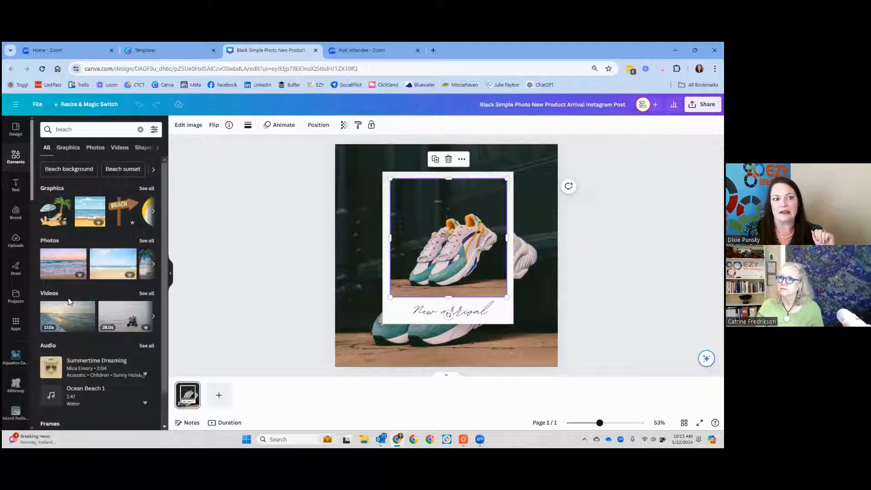
Step: Narrow the beach results to videos and set the sunset shoreline clip as the design's background
click(119, 150)
scroll(105, 200, down, 1)
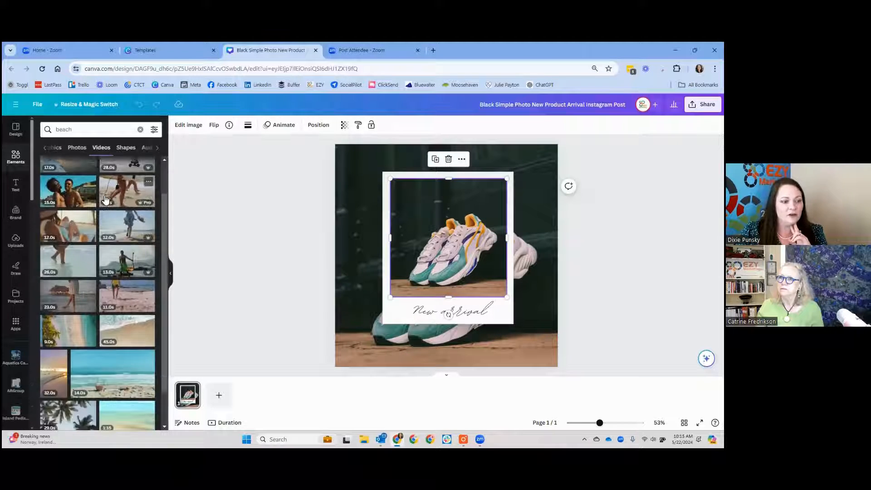
scroll(105, 200, down, 3)
drag(52, 249, 339, 174)
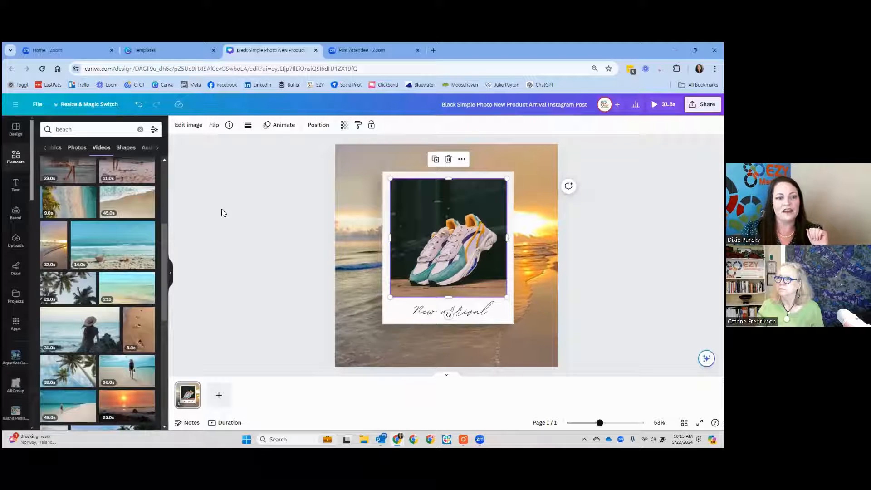
Step: Replace the framed sneaker photo with the uploaded picture of the silver travel trailer
click(18, 241)
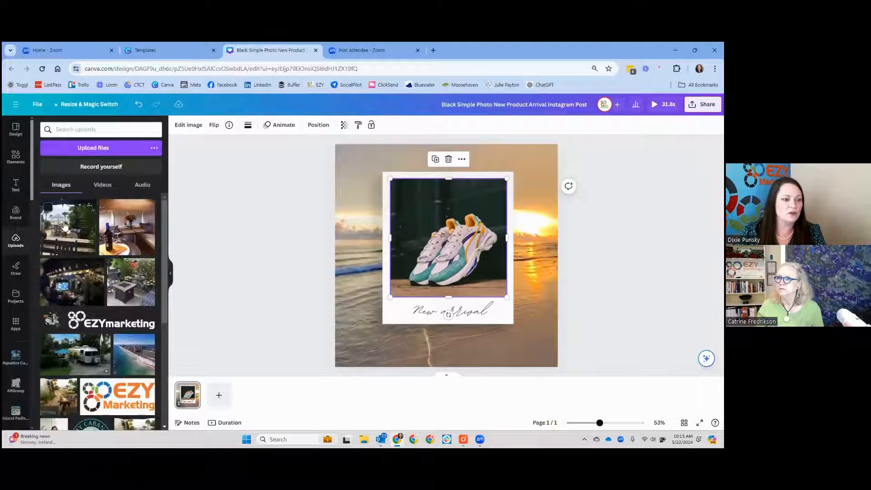
scroll(65, 227, down, 3)
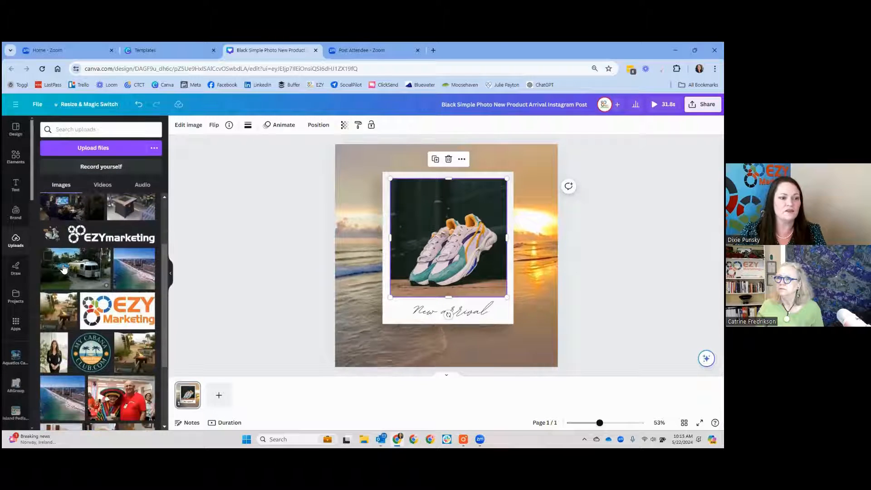
drag(64, 268, 376, 206)
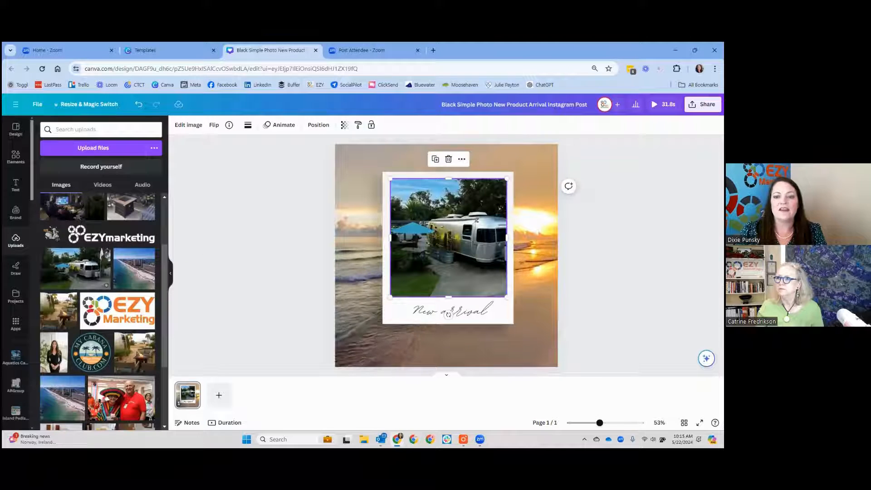
Step: Reposition the trailer photo within its frame by shifting it left so the whole trailer shows
click(464, 247)
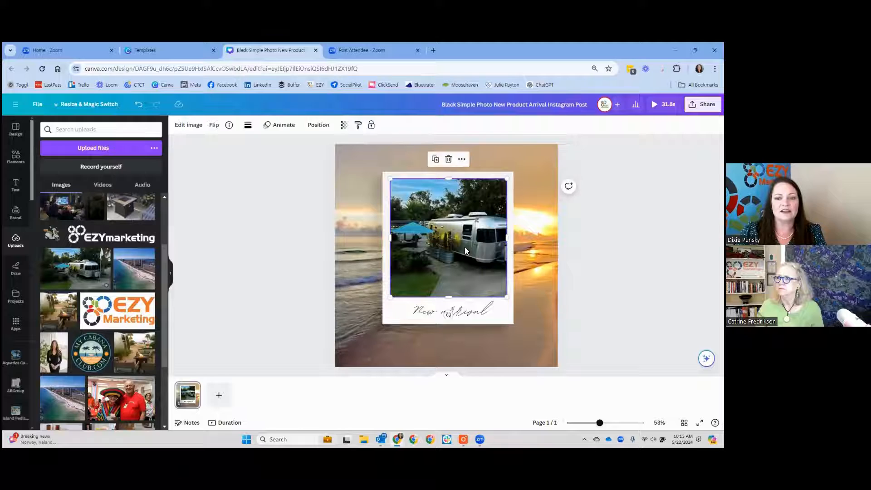
double_click(464, 247)
drag(464, 246, 452, 246)
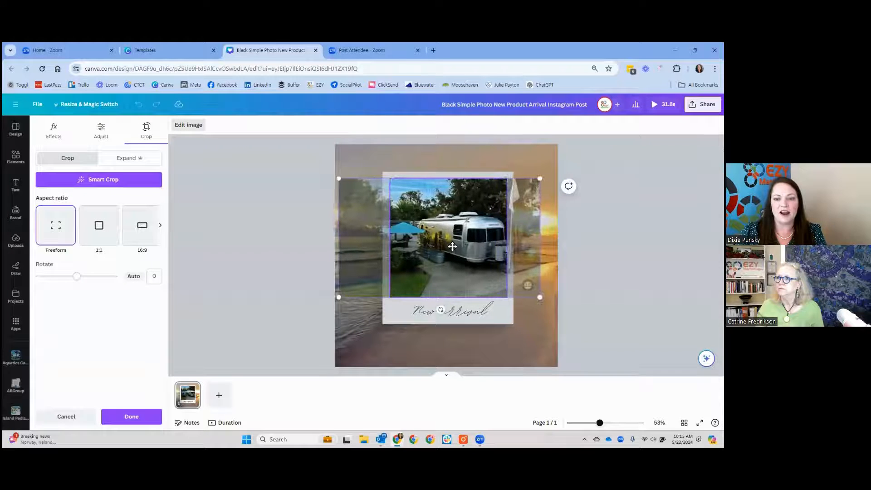
drag(545, 301, 533, 293)
click(574, 273)
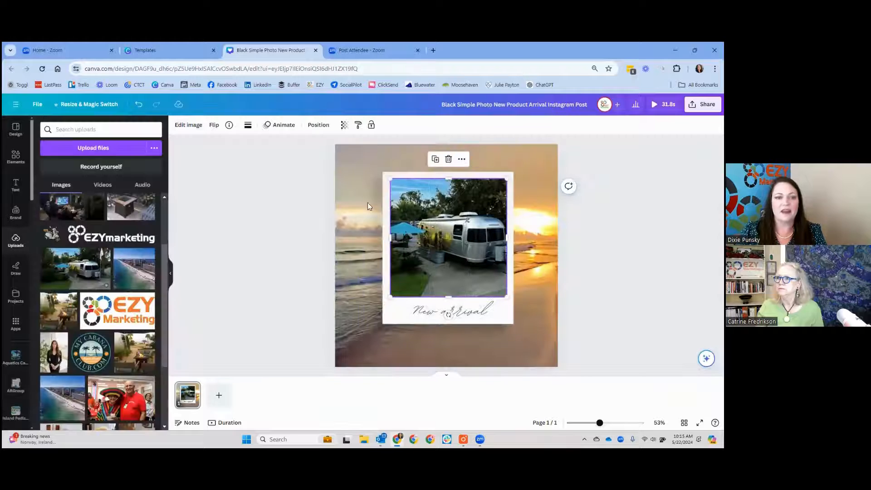
Step: Adjust the trailer photo's light with brightness 18, shadows 28 and highlights 40
click(185, 127)
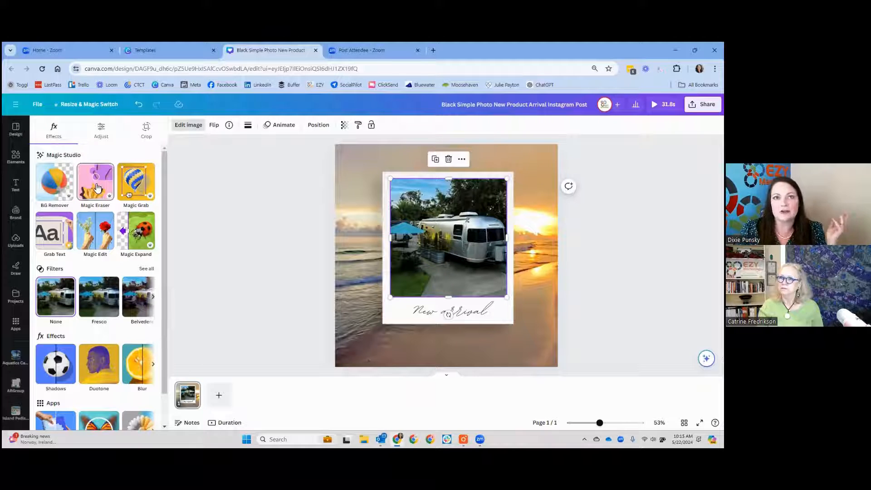
click(103, 133)
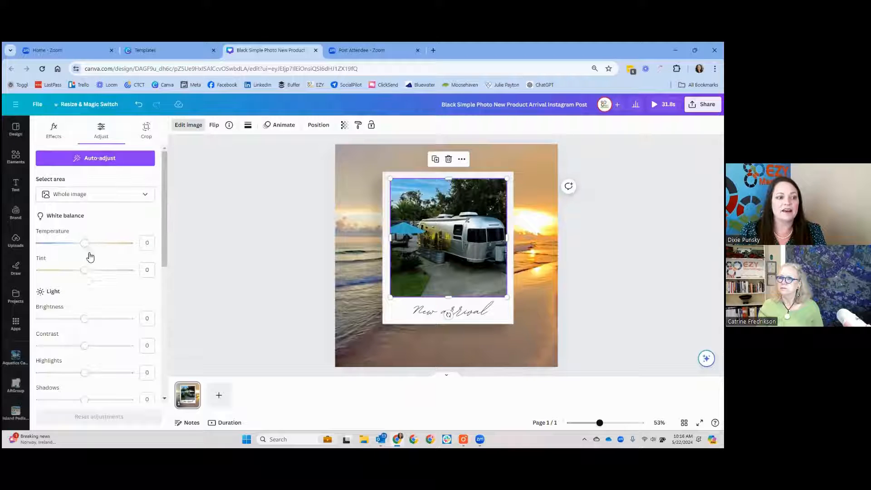
mouse_move(88, 324)
mouse_down()
mouse_move(90, 315)
mouse_move(100, 321)
mouse_up()
scroll(94, 323, down, 2)
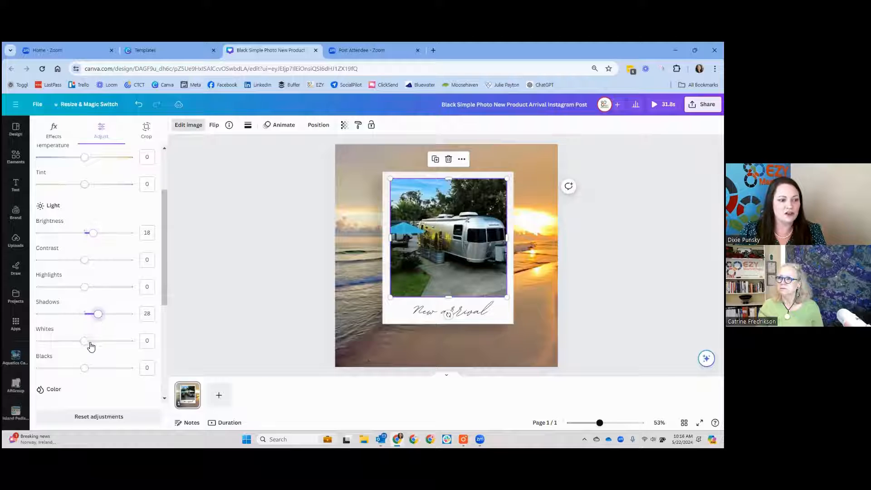
drag(91, 286, 106, 293)
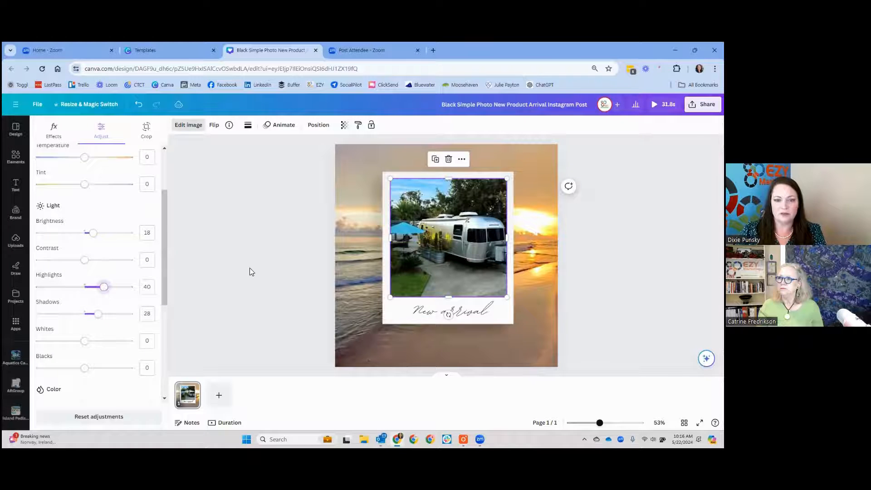
key(Escape)
Step: Change the font of the "New arrival" caption to Lovelo
click(467, 313)
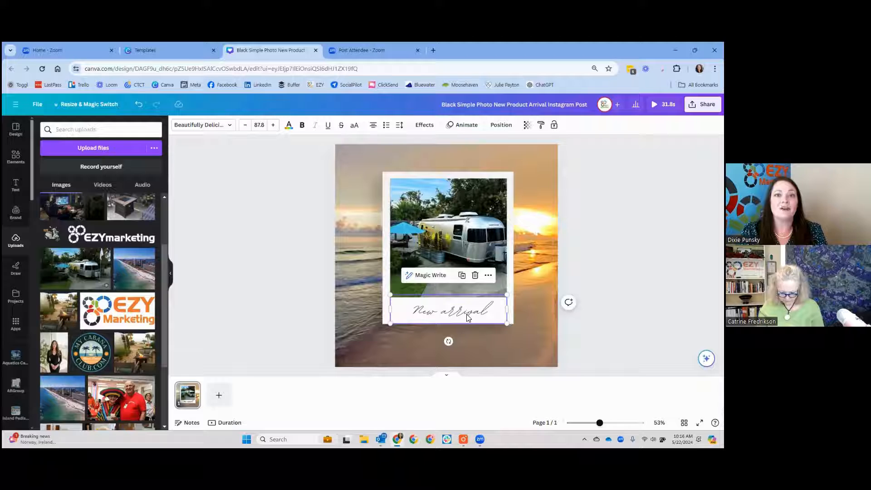
click(216, 130)
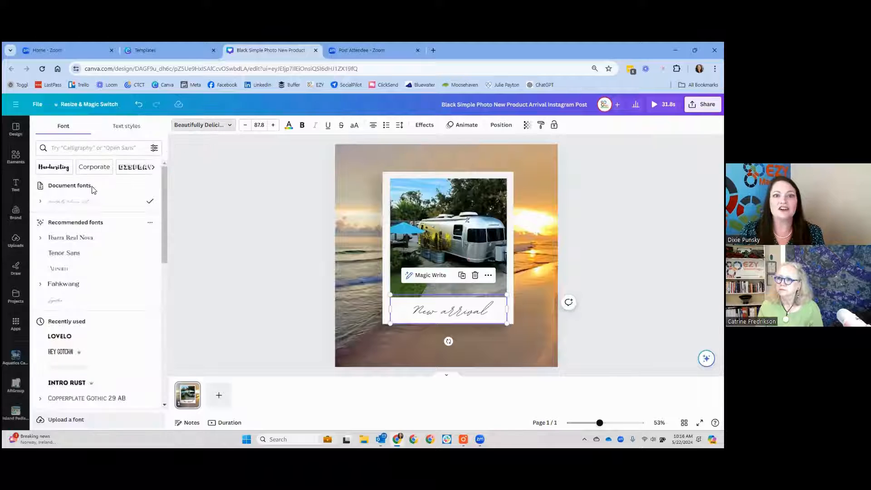
scroll(107, 246, down, 2)
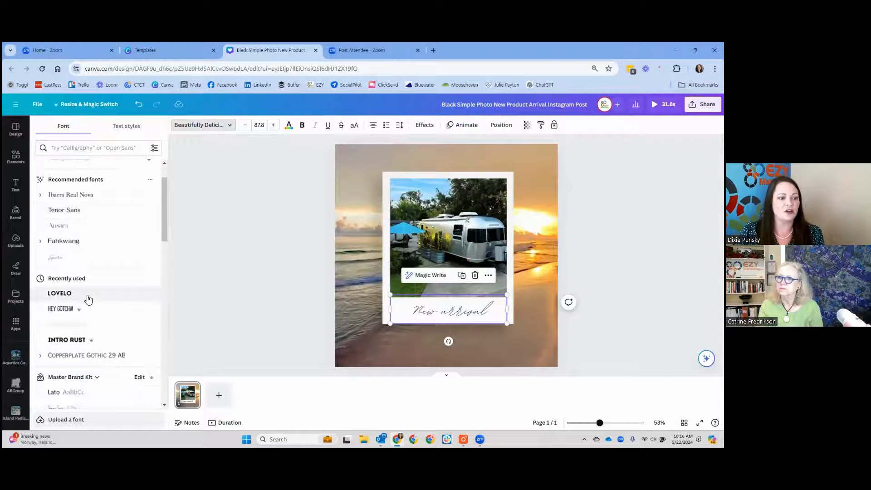
click(88, 298)
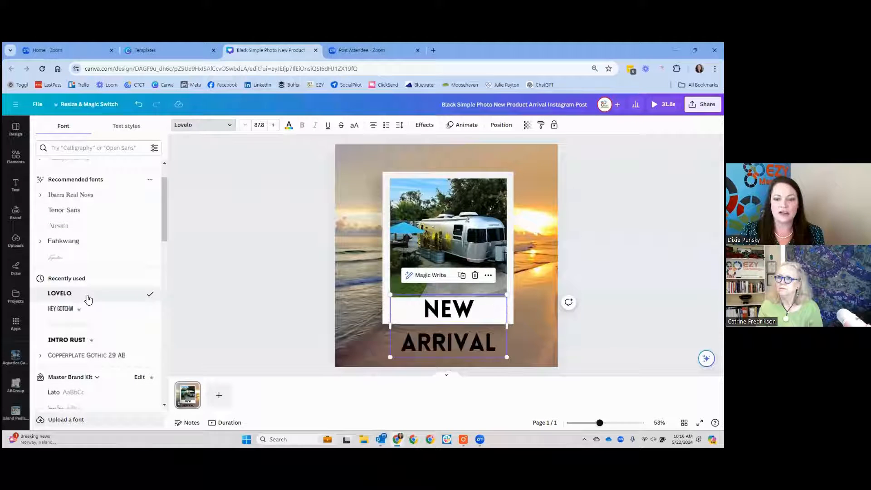
Step: Resize the "New arrival" caption to font size 53 and centre it in the white strip below the photo
click(259, 126)
click(261, 272)
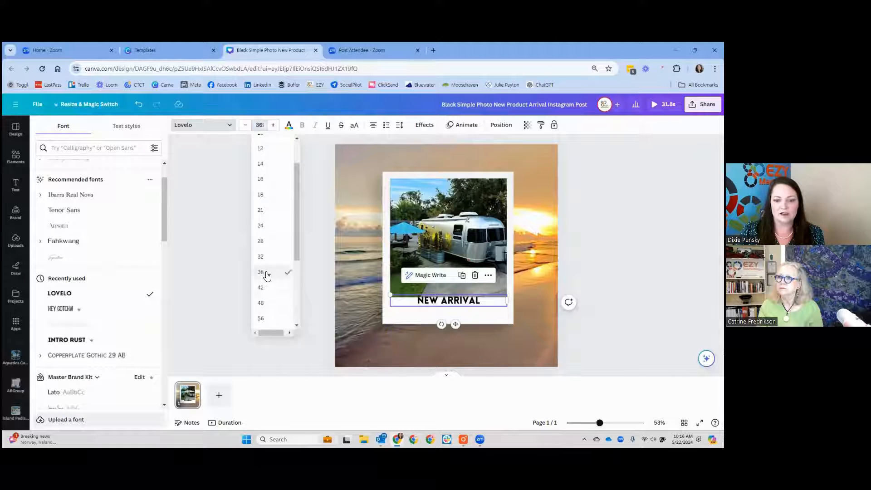
click(259, 125)
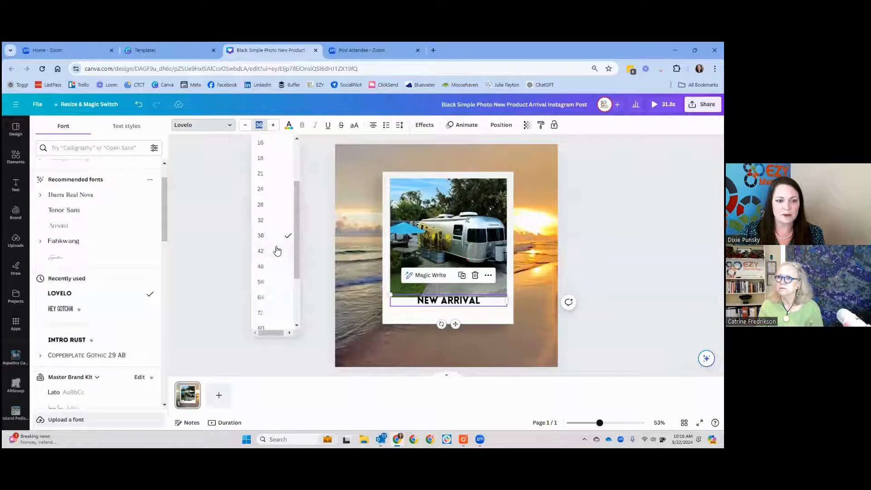
click(268, 268)
drag(509, 311, 520, 313)
drag(462, 330, 454, 337)
click(595, 299)
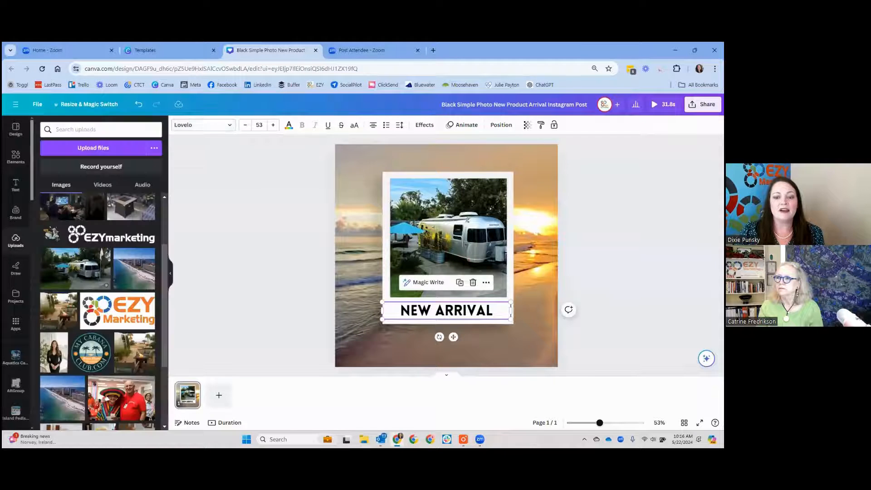
Step: Open the text colour options for the "New arrival" caption to view the document and brand colours
click(464, 316)
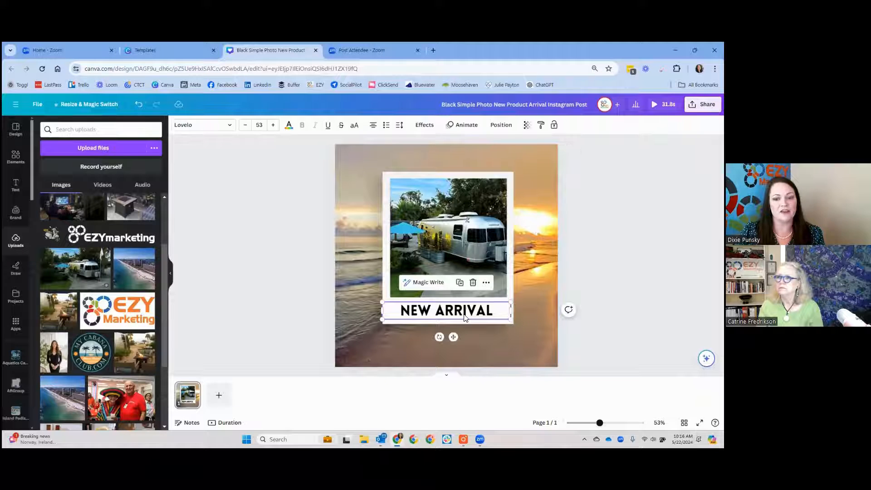
click(288, 125)
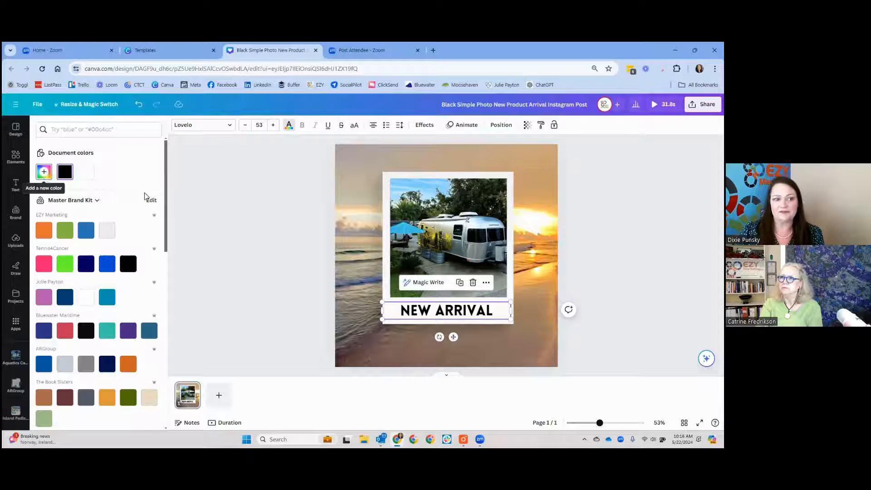
Step: Add the uploaded EZY Marketing logo with the white background, shrunk into the design's lower-right corner
click(19, 244)
scroll(66, 252, down, 2)
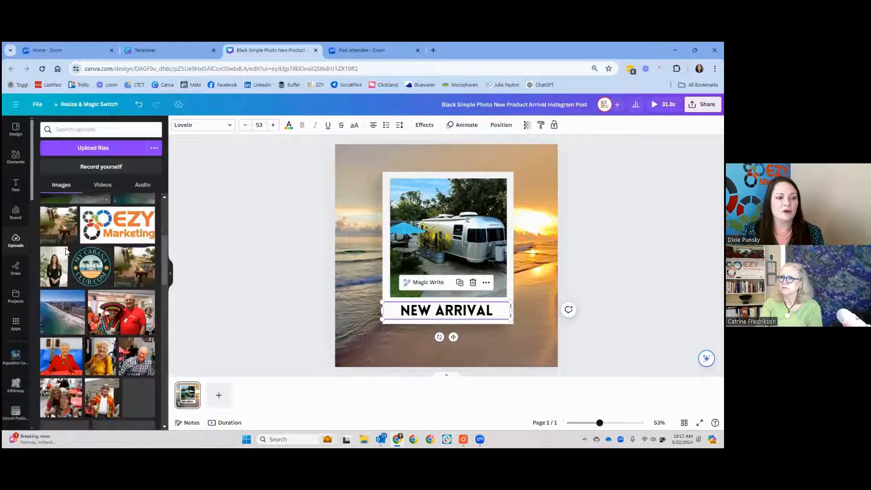
scroll(57, 259, up, 1)
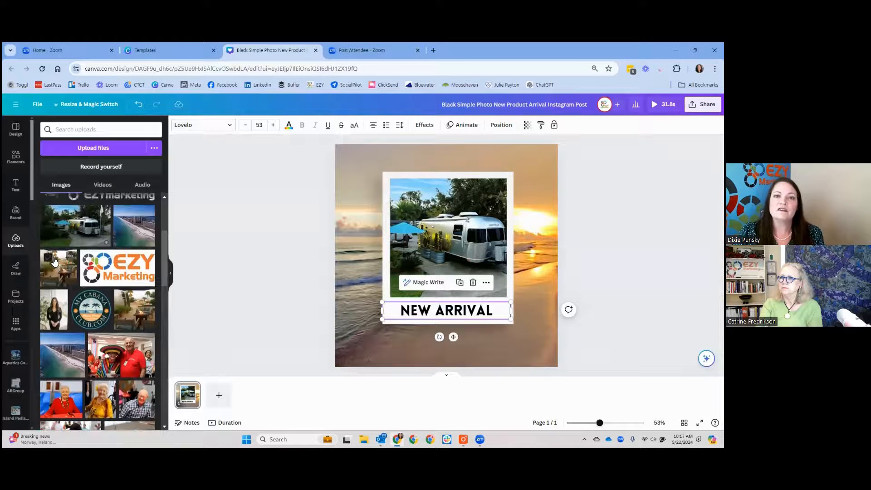
click(108, 266)
drag(452, 245, 422, 308)
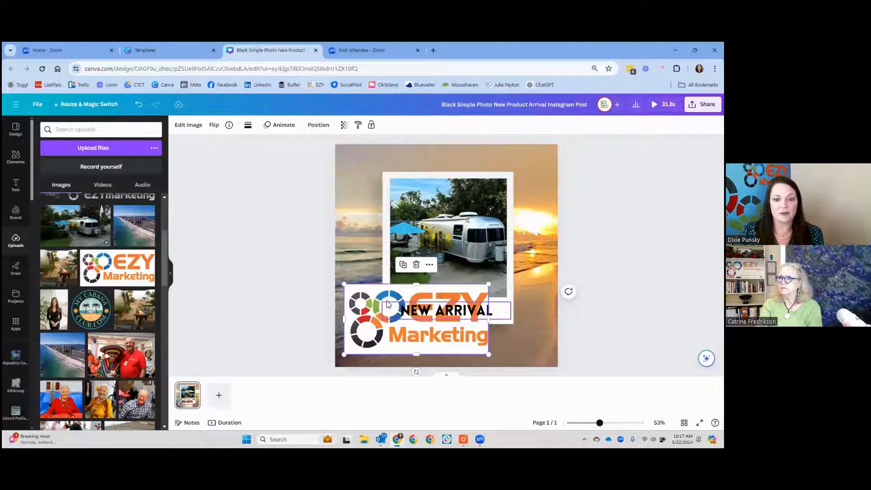
drag(344, 284, 547, 342)
Step: Add the uploaded EZY Marketing logo without a white background, shrunk into the design's lower-left corner
scroll(97, 273, down, 4)
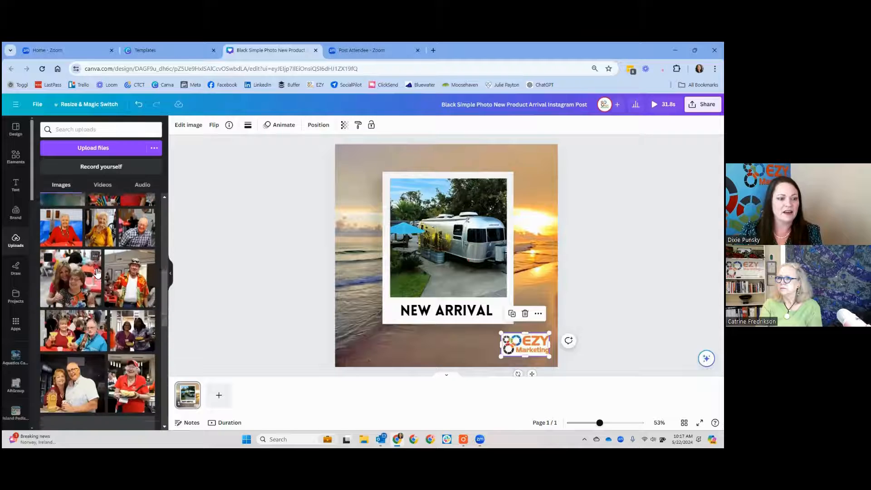
scroll(96, 272, down, 5)
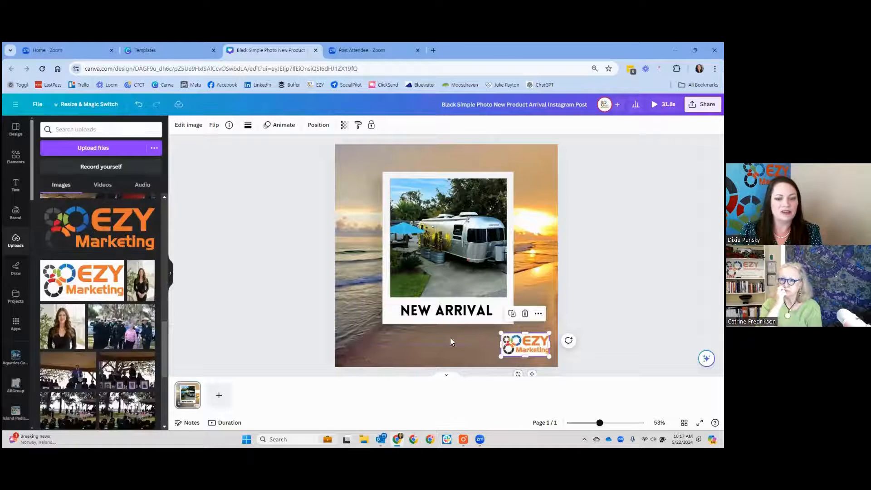
drag(111, 222, 437, 305)
drag(491, 284, 391, 343)
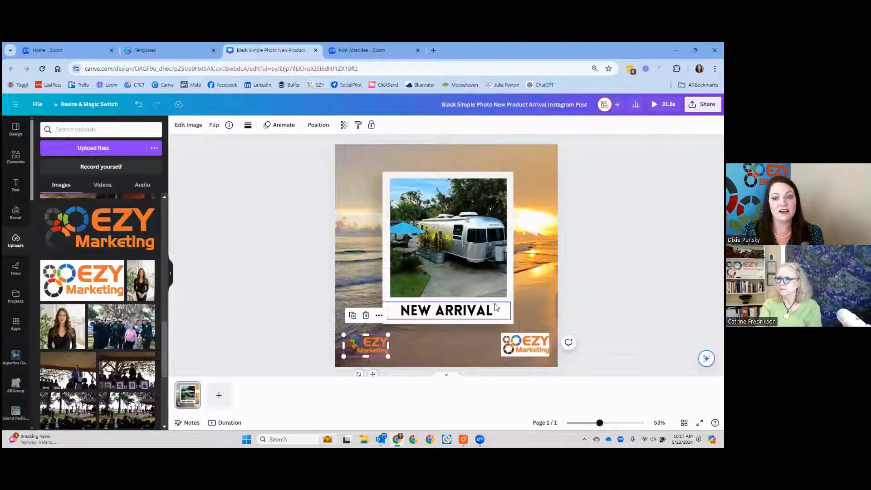
Step: Delete both EZY Marketing logos from the lower corners of the design
click(525, 344)
click(374, 347)
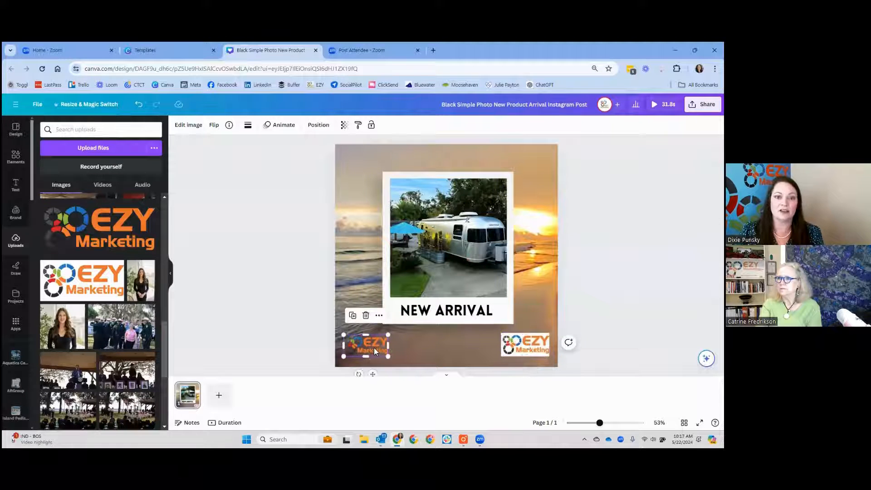
click(522, 344)
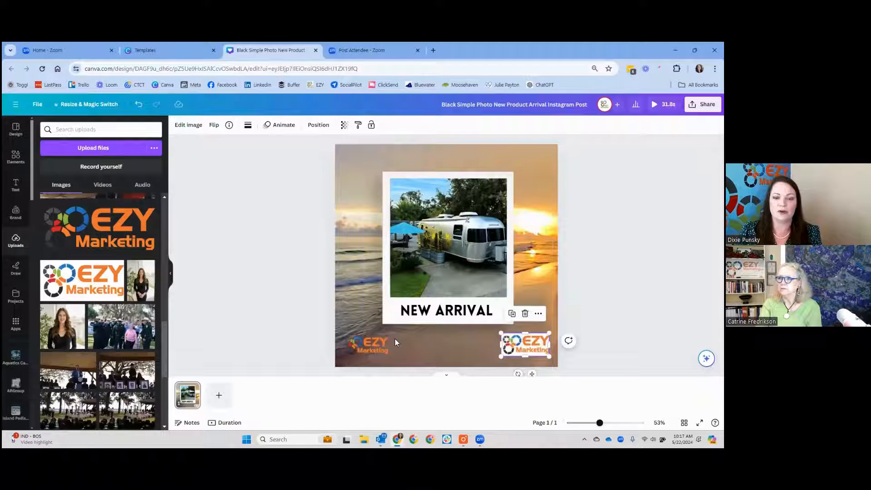
key(Delete)
click(371, 344)
key(Delete)
Step: Add the uploaded round My Cabana Club logo, shrunk and placed over the upper-left corner of the photo frame
scroll(91, 289, up, 7)
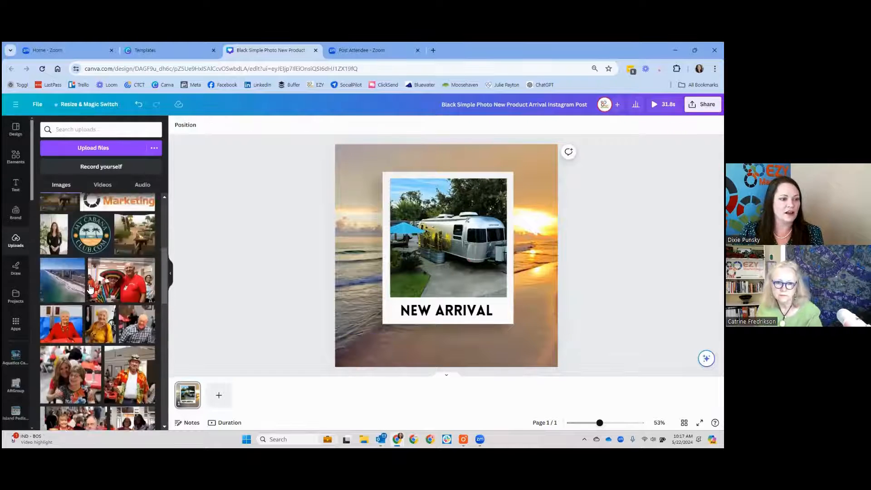
scroll(90, 289, up, 3)
click(92, 353)
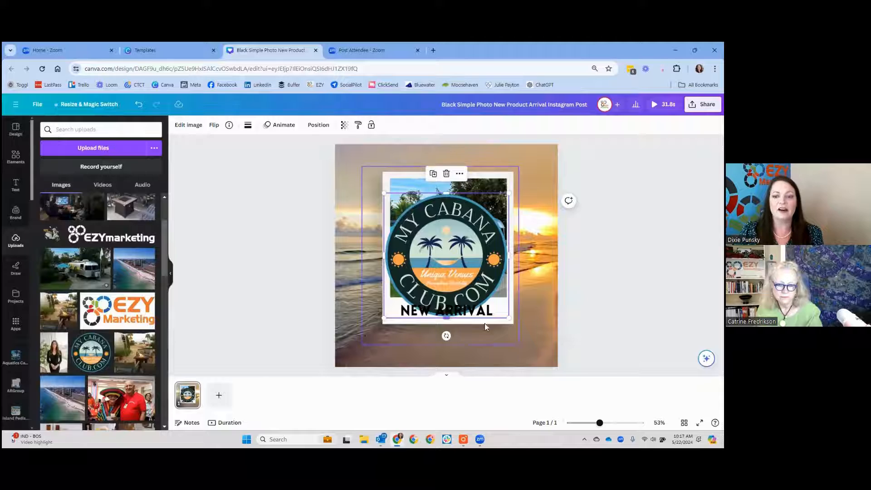
drag(508, 317, 381, 177)
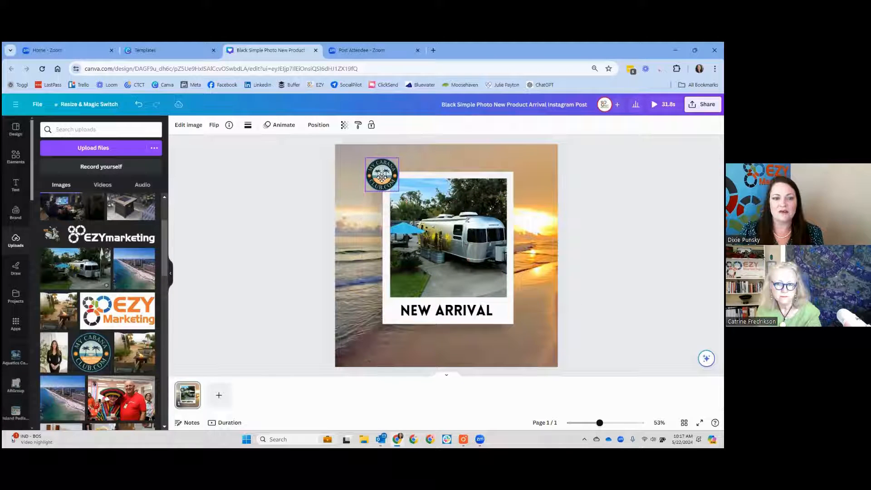
Step: Recolour the "New arrival" caption with the orange #FEA24B sampled from the My Cabana Club logo
click(458, 312)
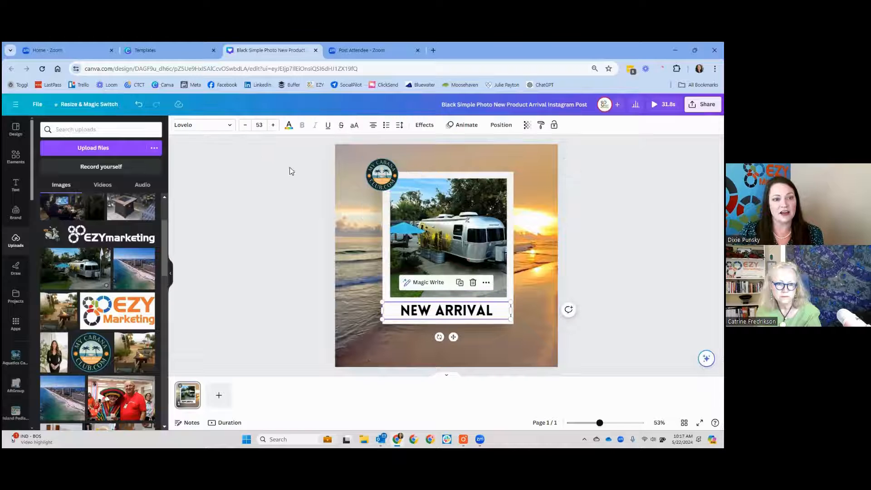
click(288, 128)
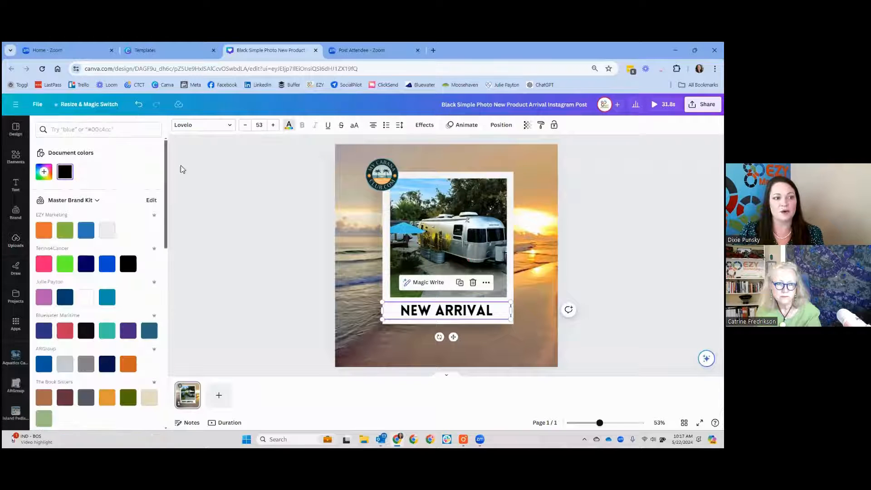
click(44, 172)
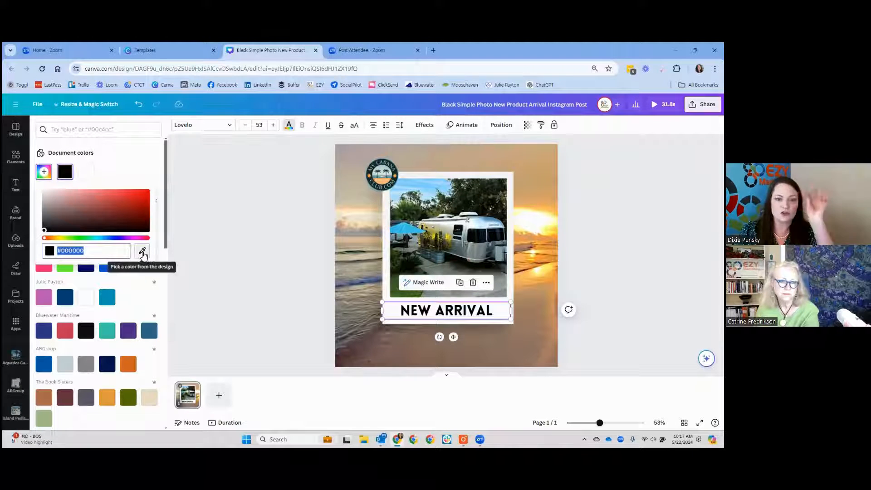
click(142, 252)
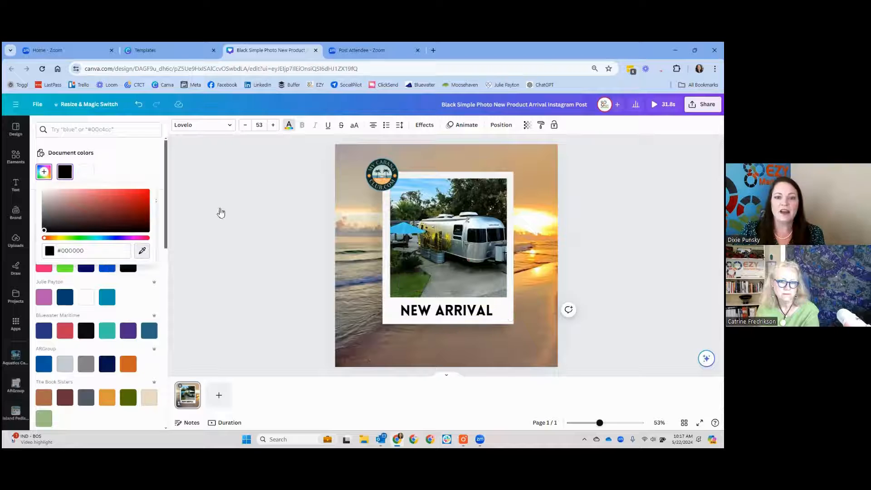
click(387, 182)
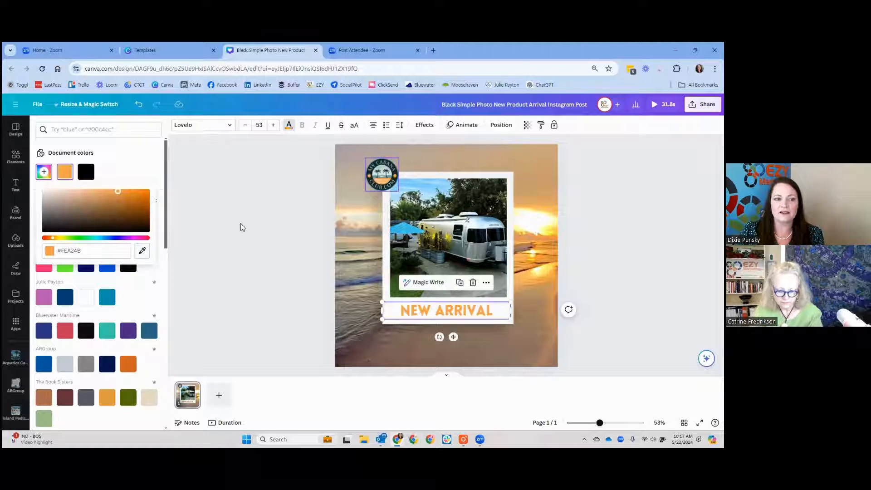
Step: Recolour the "New arrival" caption with the teal blue sampled from the My Cabana Club logo's outer edge
click(143, 252)
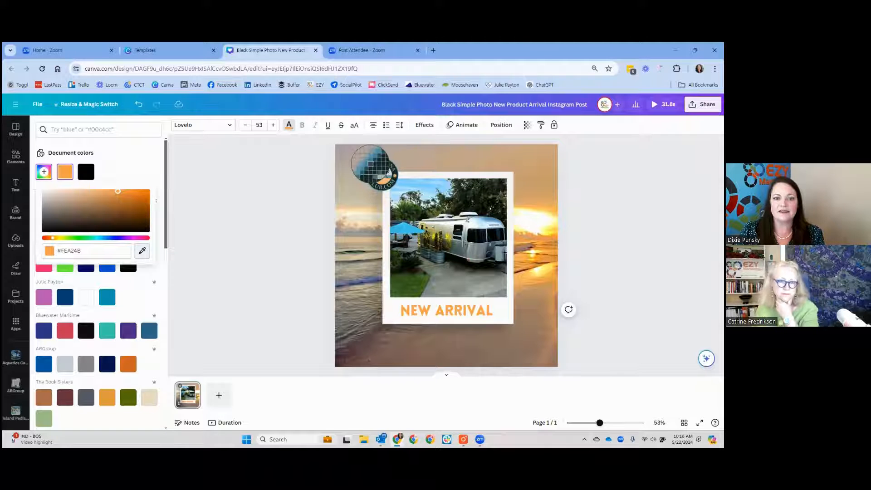
click(374, 166)
click(295, 218)
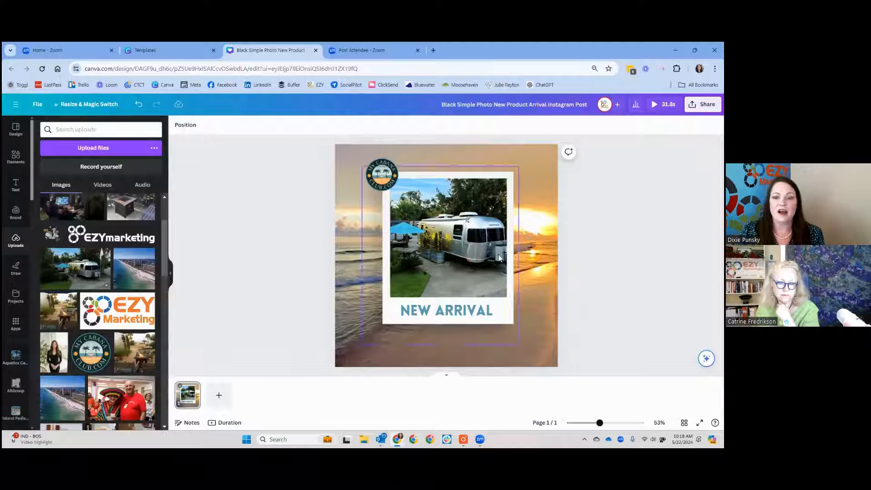
Step: Tilt the whole group of photo, white frame and caption slightly counterclockwise
click(463, 311)
shift+click(477, 243)
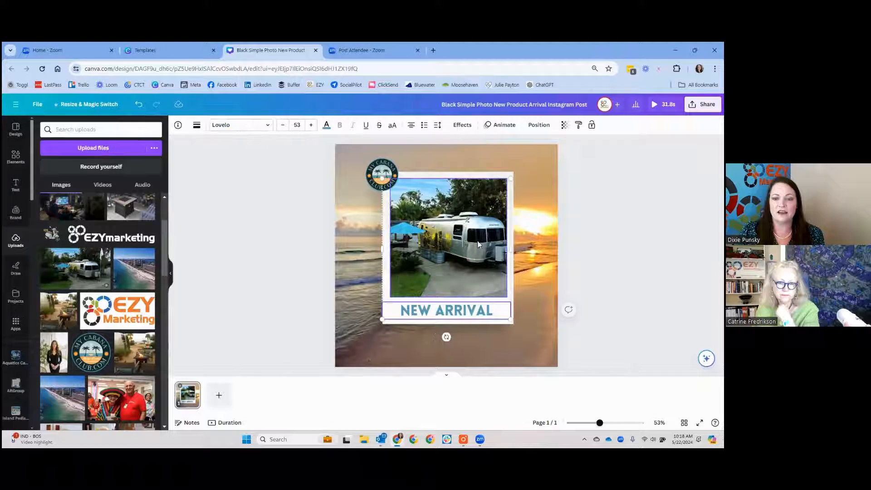
shift+click(502, 175)
click(448, 147)
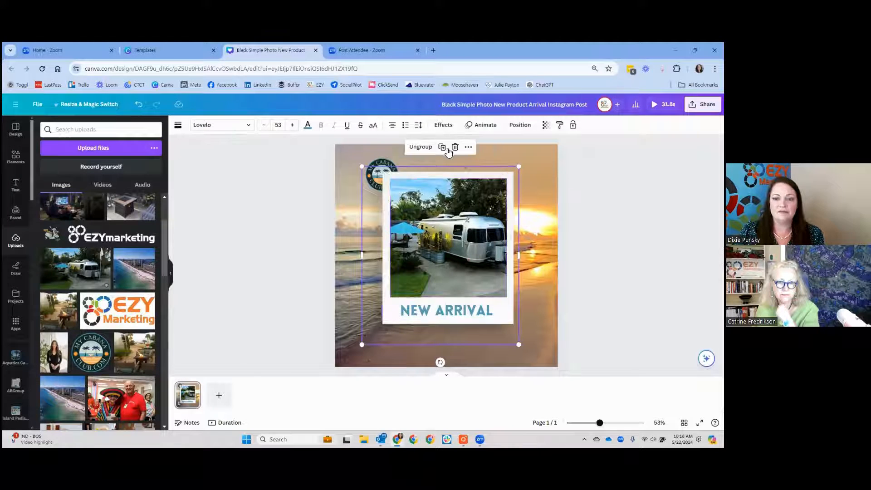
drag(439, 362, 449, 360)
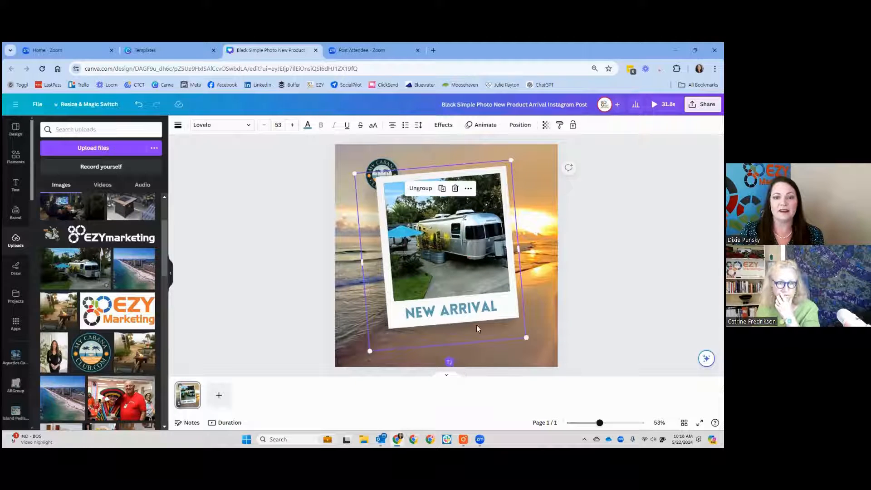
click(597, 281)
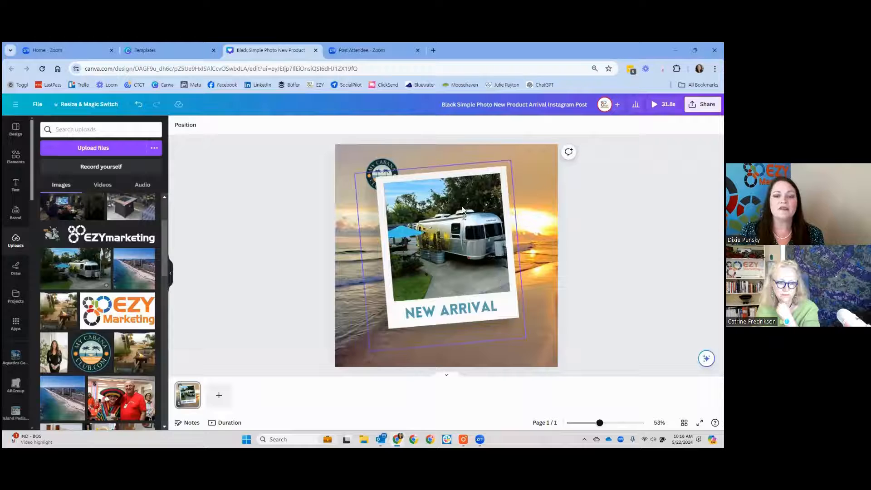
Step: Move the My Cabana Club logo above the photo group in the layer order
click(386, 165)
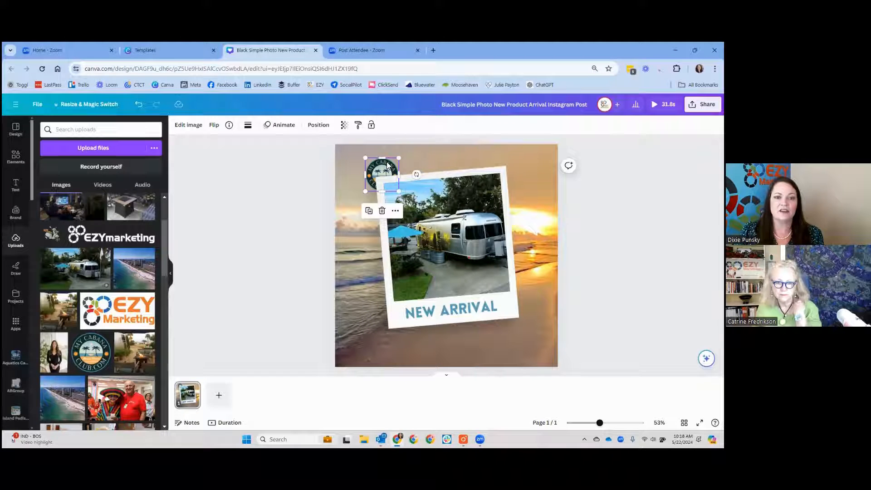
click(316, 125)
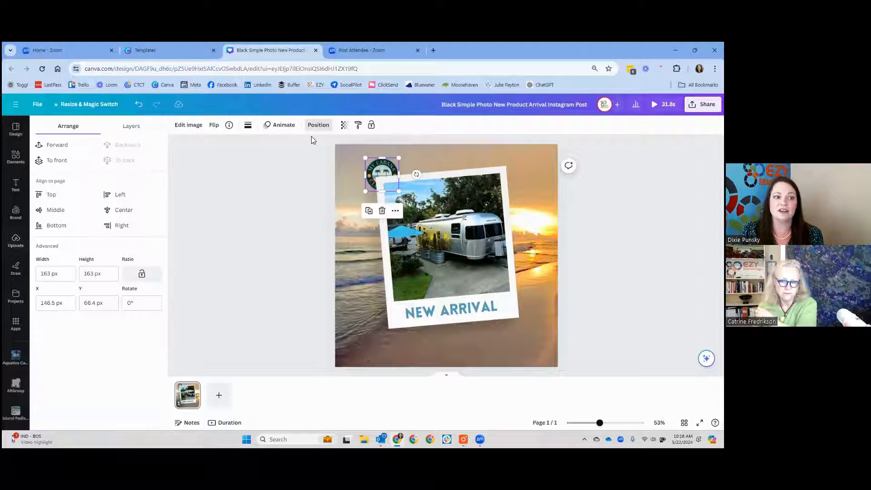
click(128, 130)
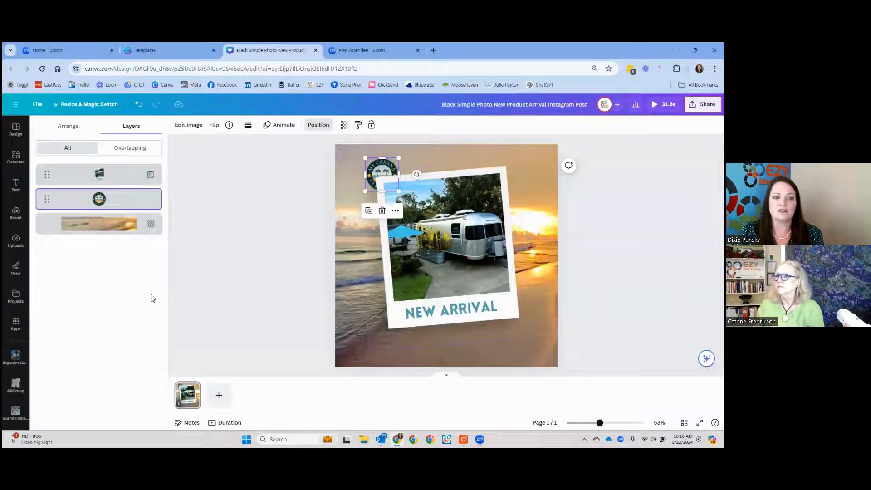
drag(133, 204, 140, 169)
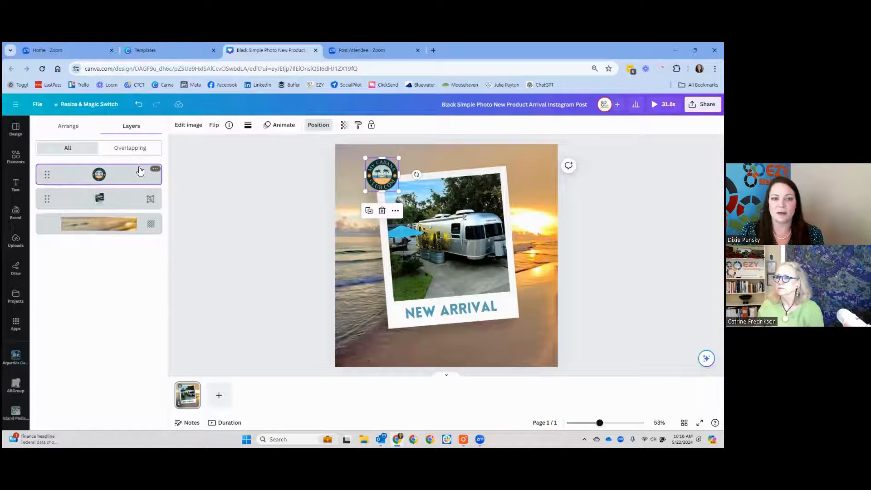
Step: Try the Pop animation on the My Cabana Club logo and replace it with Stomp, playing on enter
click(280, 129)
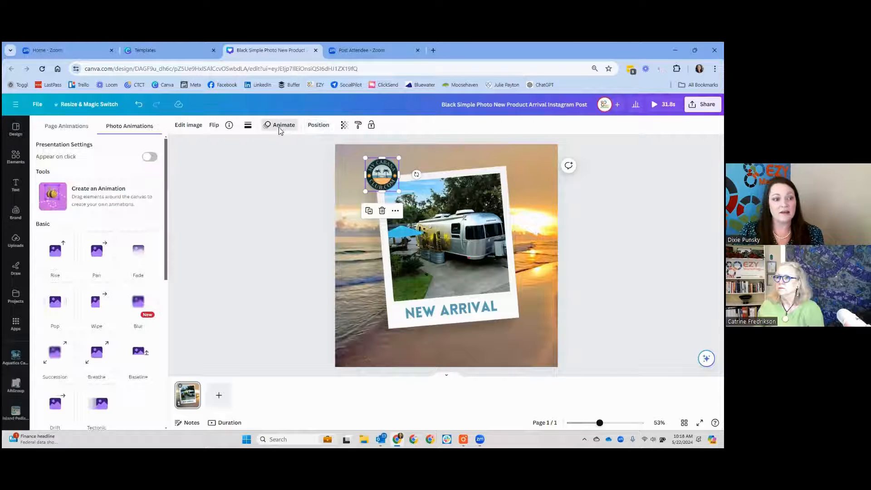
scroll(107, 272, down, 8)
scroll(138, 310, down, 1)
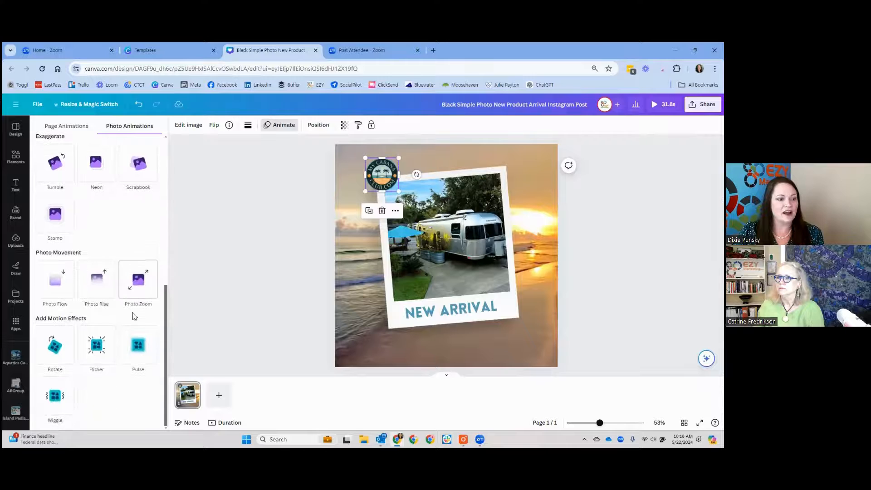
scroll(136, 317, up, 5)
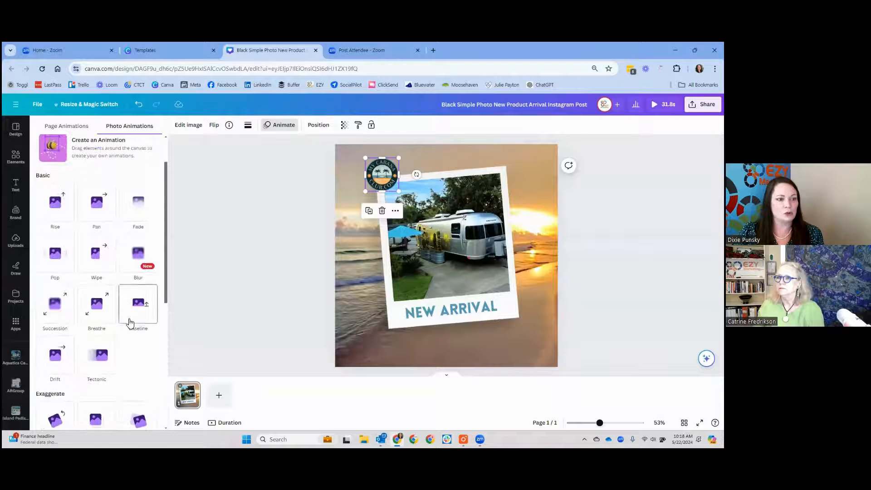
click(54, 252)
scroll(119, 312, down, 1)
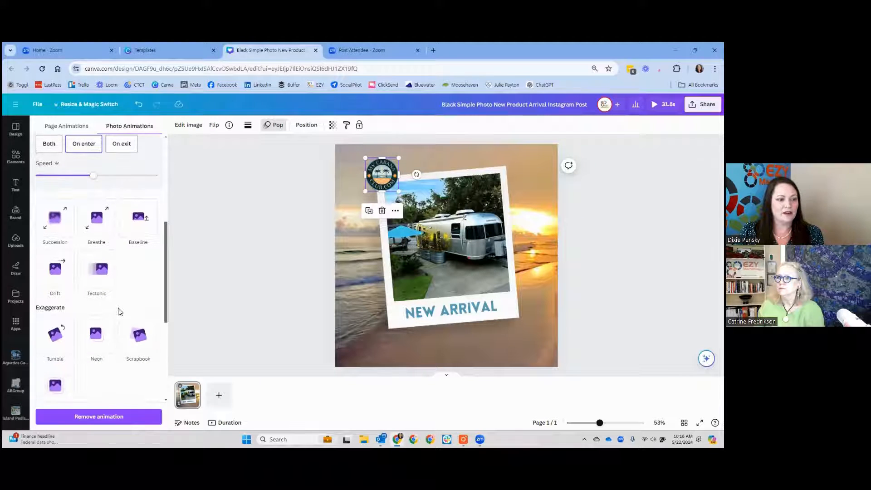
scroll(119, 312, down, 3)
click(42, 261)
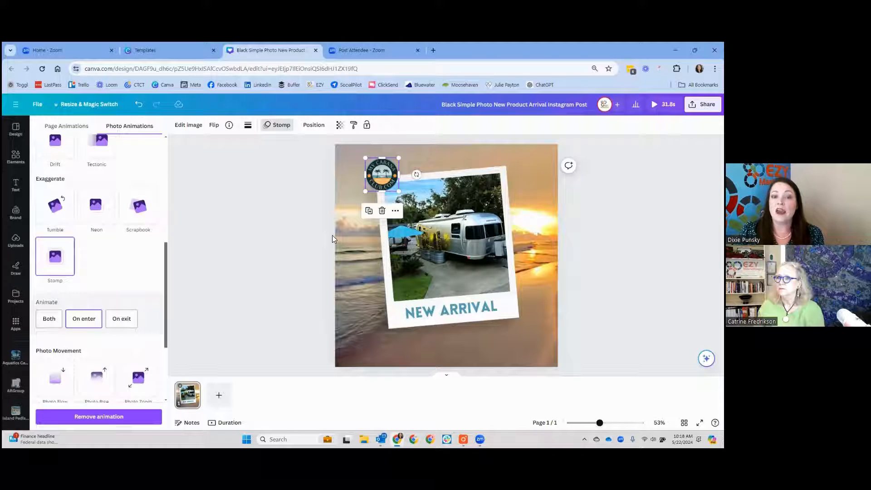
Step: Show the timing of the My Cabana Club logo and trim its start so it lasts 28.5 s
click(397, 213)
mouse_move(399, 218)
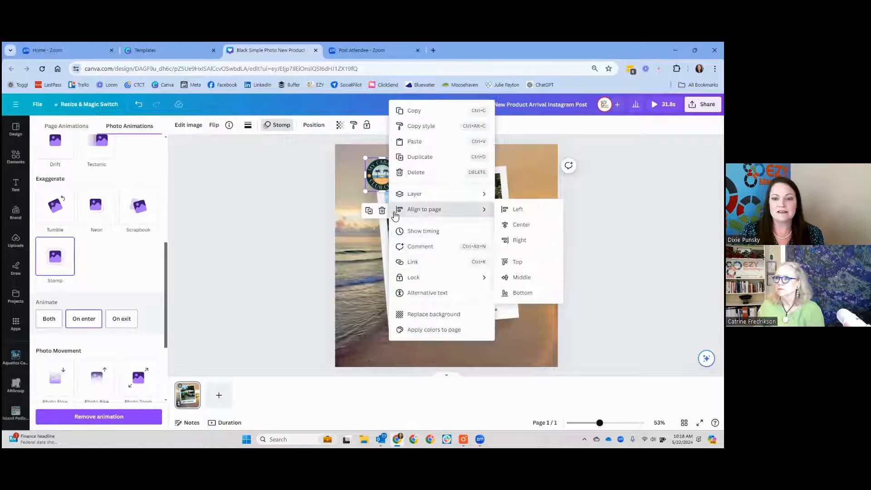
click(412, 231)
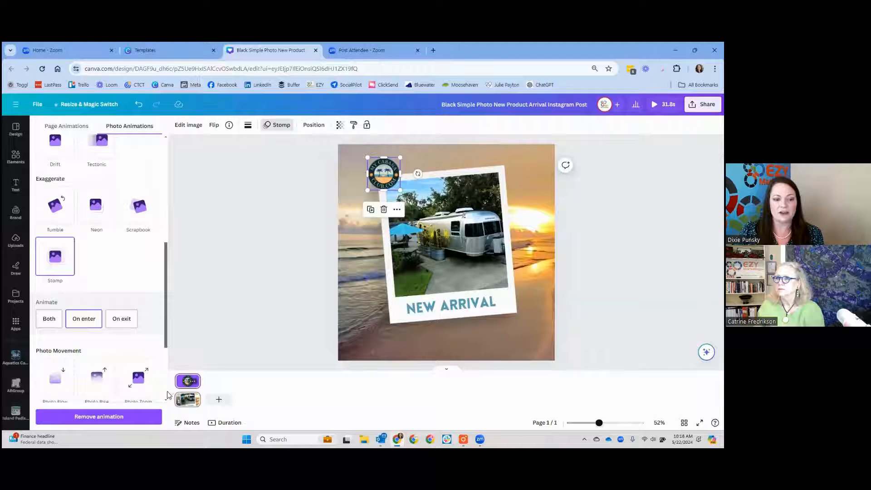
drag(177, 385, 180, 384)
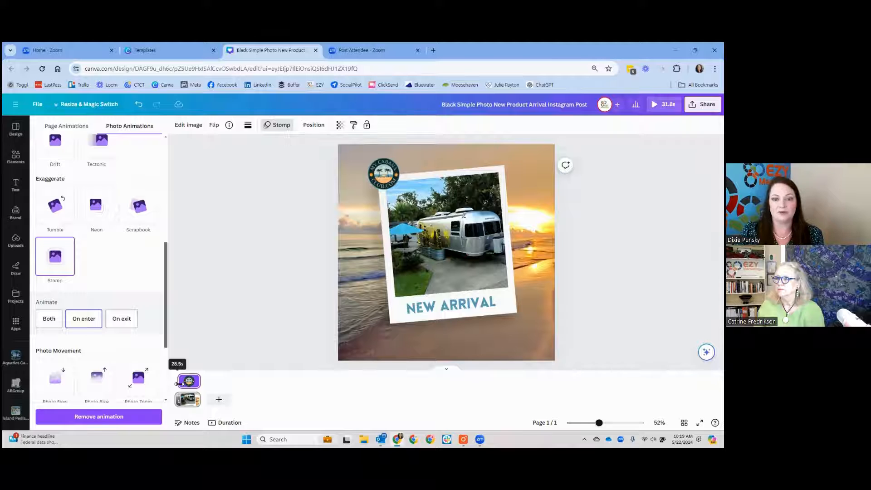
click(260, 300)
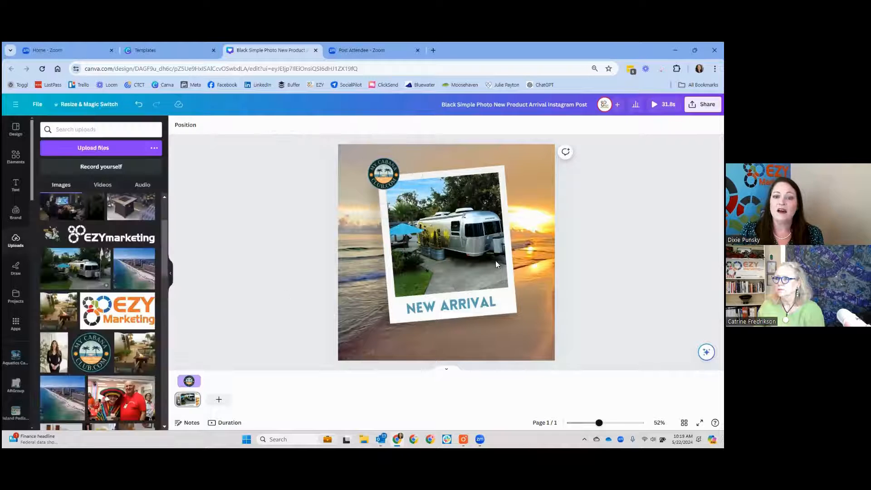
Step: Copy the tilted photo group with its caption and paste a duplicate onto the same page
click(455, 258)
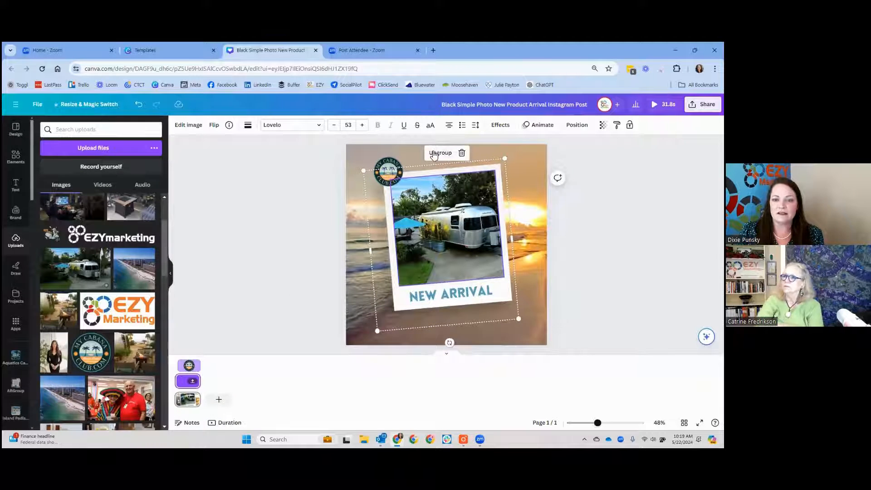
right_click(484, 250)
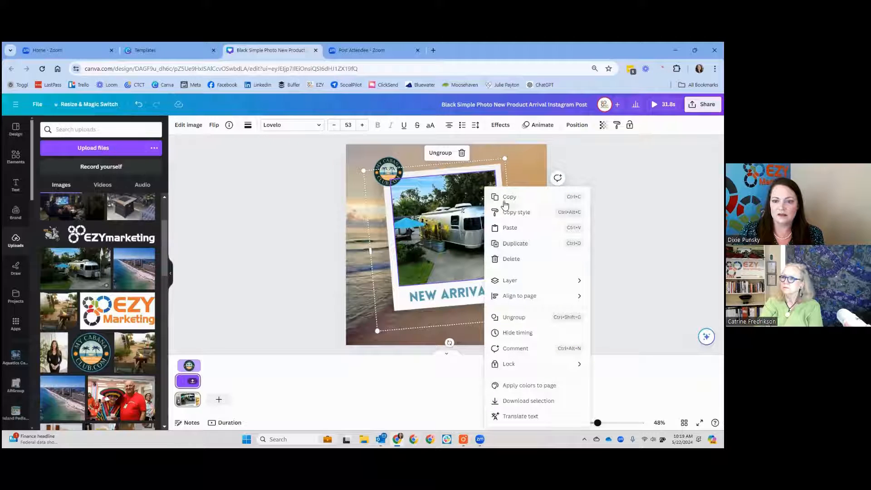
click(506, 200)
right_click(513, 196)
click(537, 239)
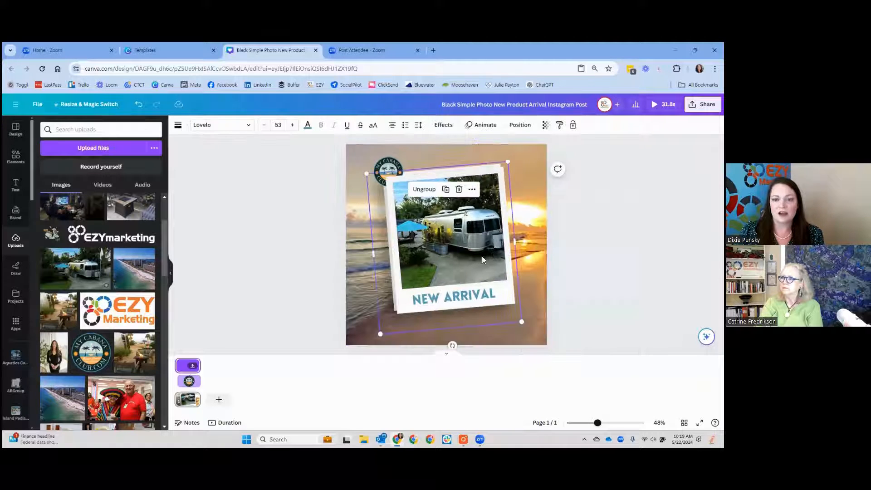
Step: Separate the two overlapping polaroid groups, placing one toward the page's lower left and the duplicate toward the upper right, and shrink both
drag(481, 259, 500, 253)
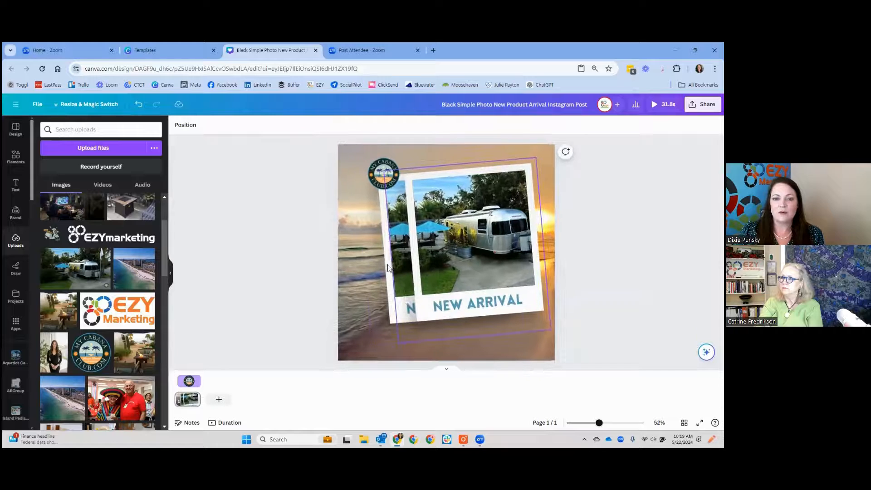
drag(388, 267, 356, 278)
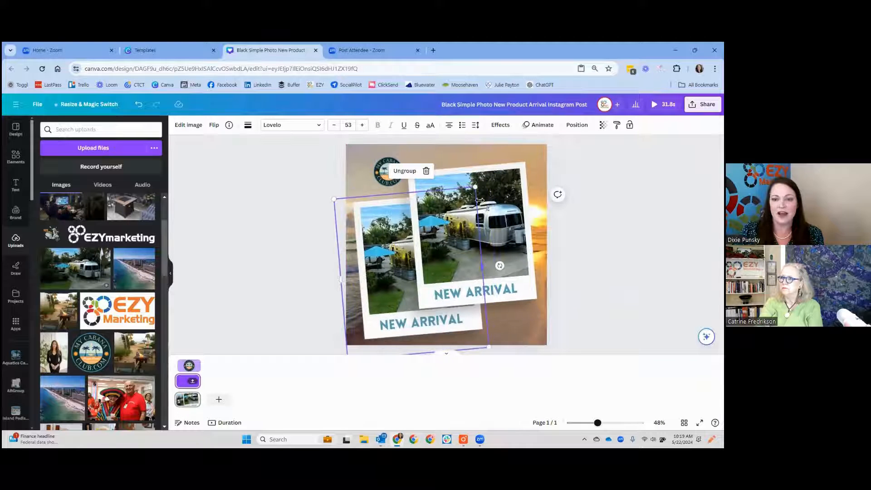
drag(475, 187, 440, 235)
click(472, 222)
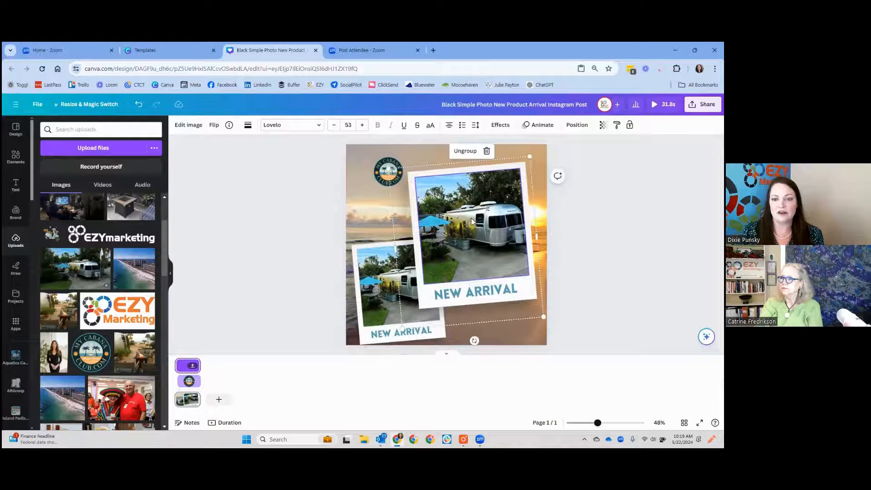
drag(526, 167, 505, 189)
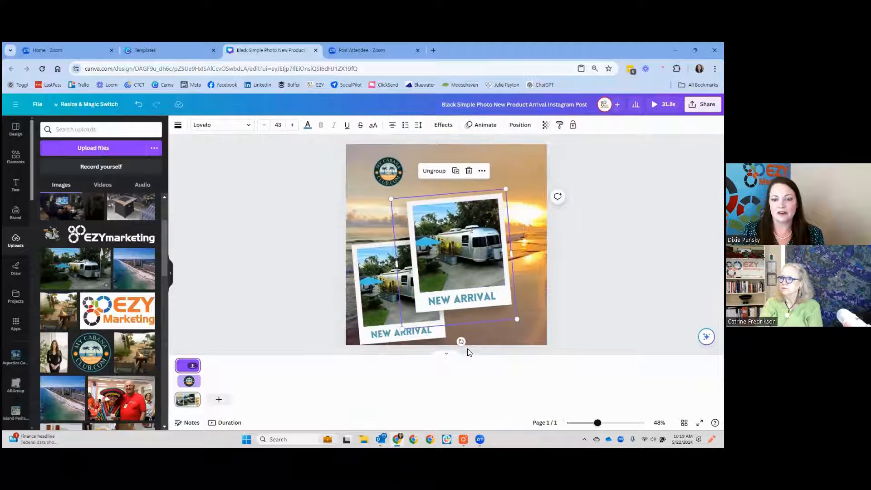
Step: Rotate the upper-right polaroid group clockwise so it tilts the opposite way, and reposition both groups so their edges overlap slightly
drag(461, 342, 443, 342)
drag(457, 278, 480, 265)
drag(405, 313, 417, 291)
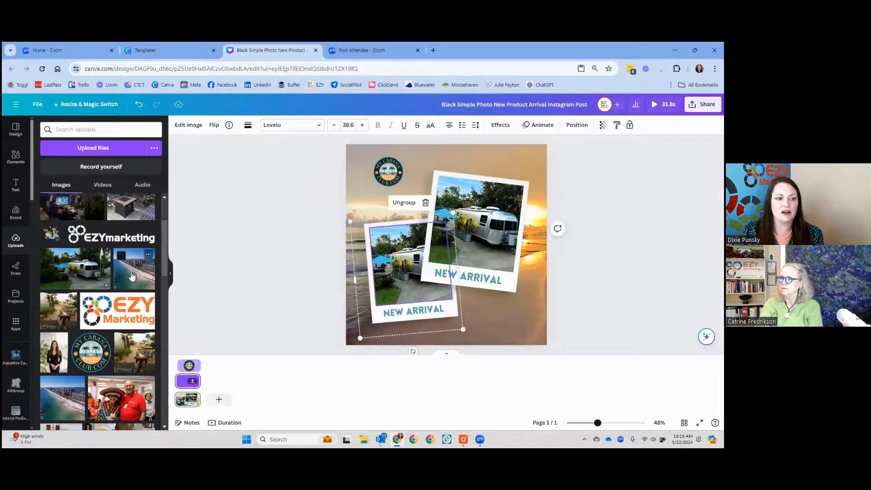
Step: Replace the trailer photo in the upper-right polaroid with the uploaded aerial beach photo, and preview the animated post
drag(134, 269, 483, 223)
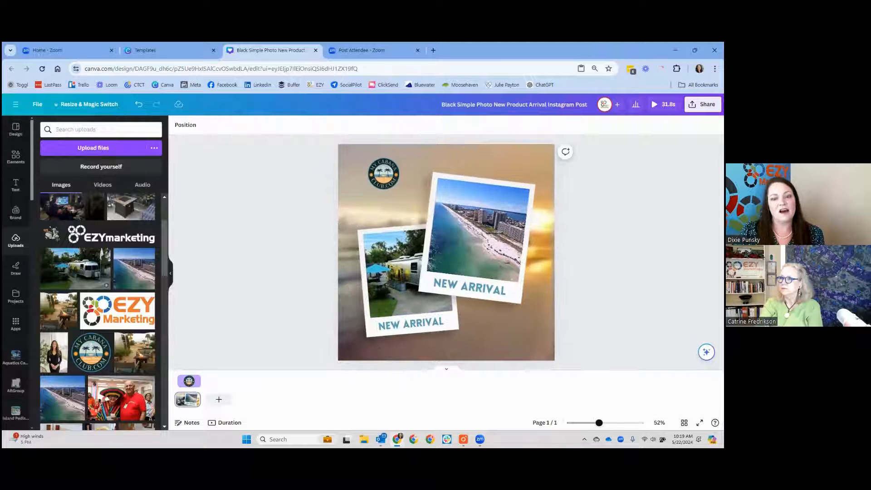
double_click(498, 295)
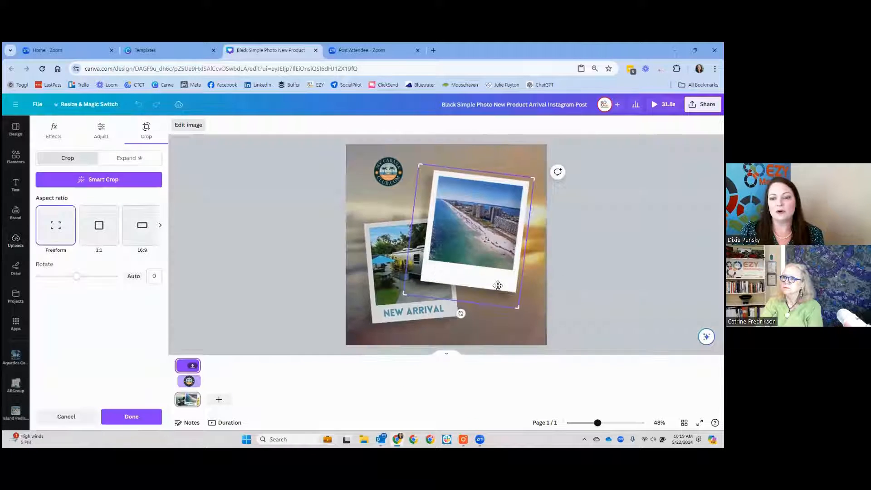
key(Escape)
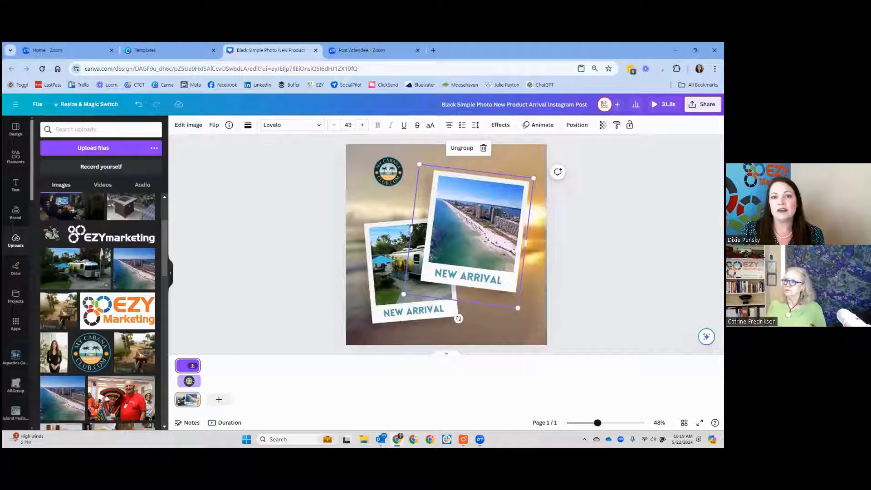
key(Escape)
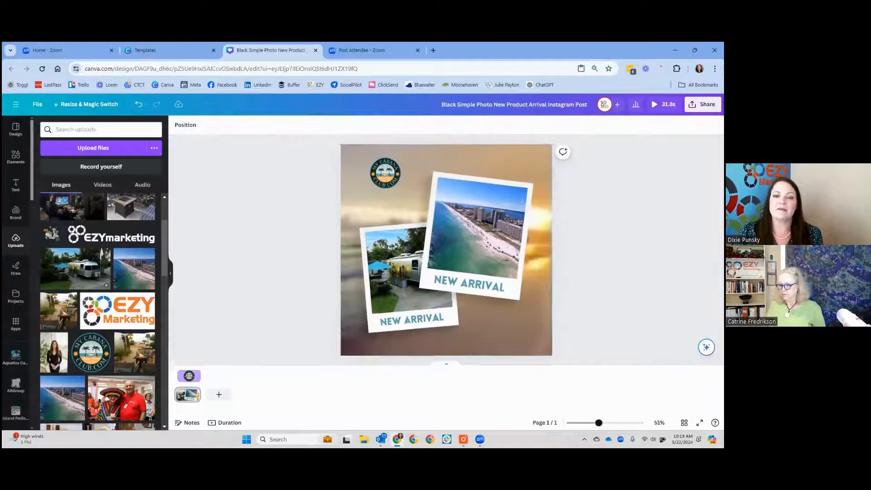
click(663, 105)
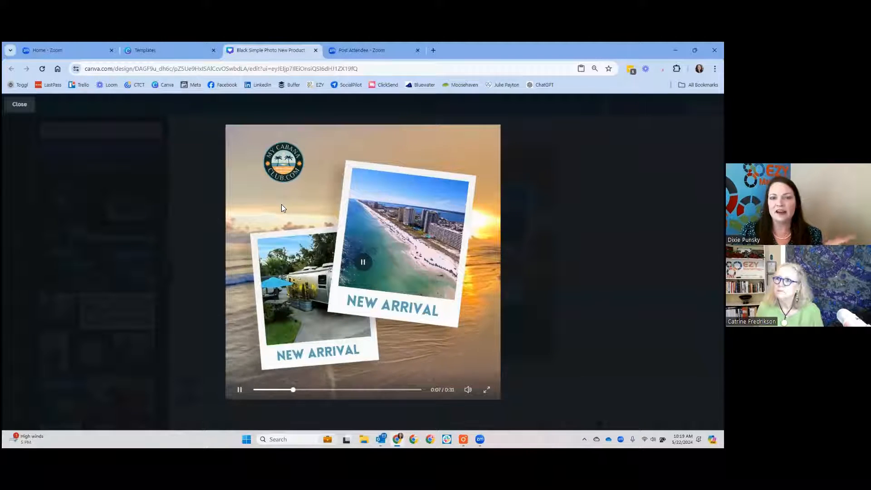
click(24, 108)
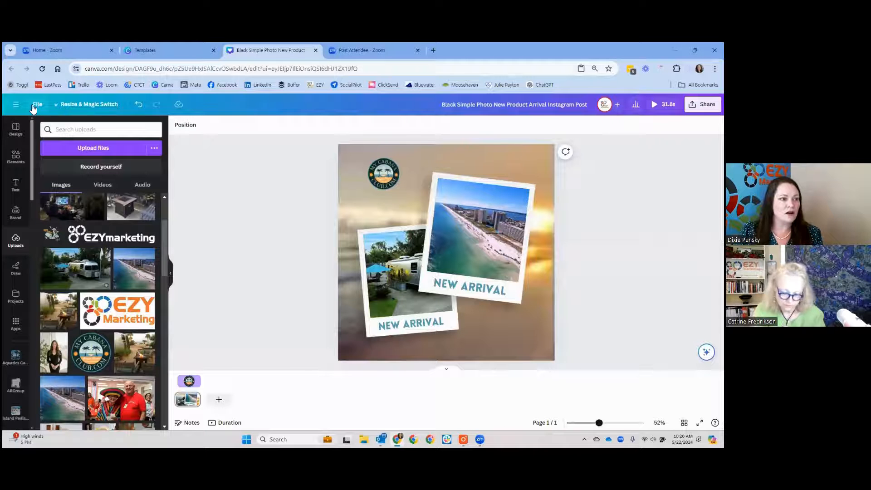
Step: Return to the Canva home page and search the templates for "hiring"
click(16, 105)
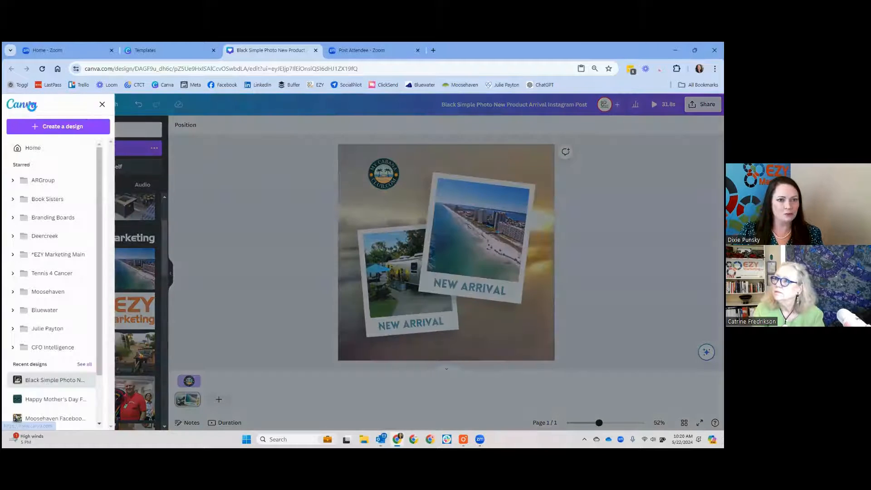
click(30, 145)
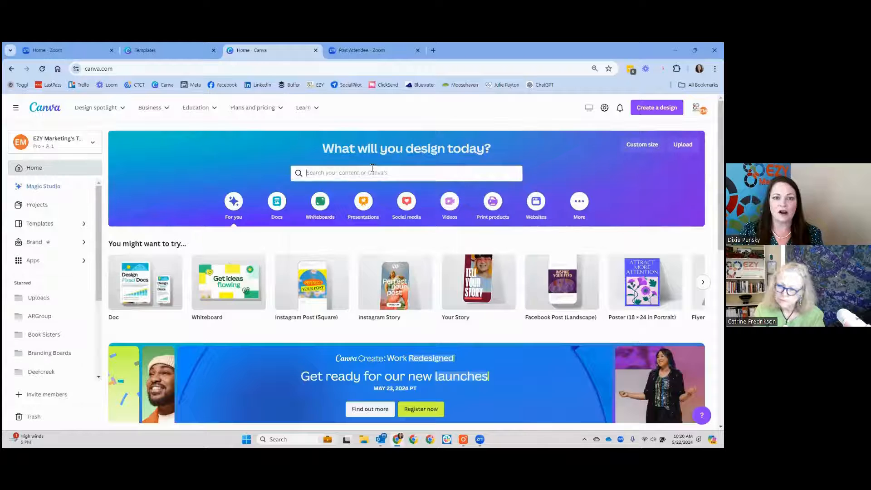
click(371, 170)
text(r)
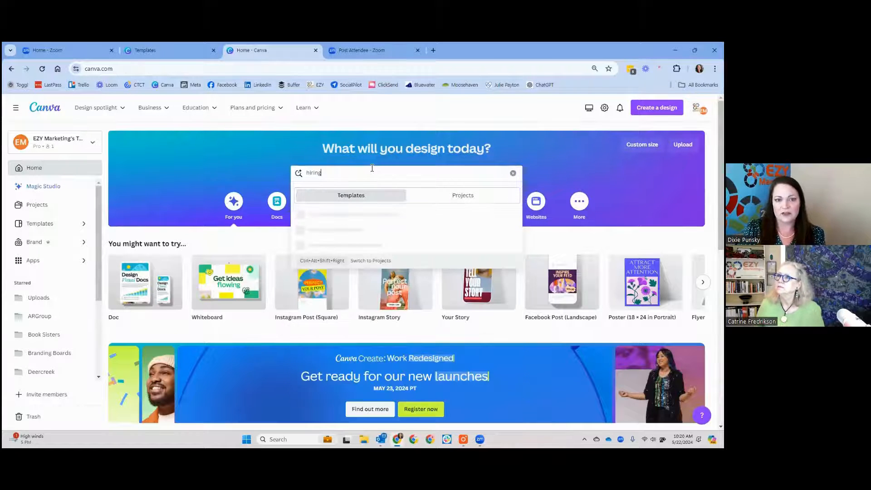
text(ing)
key(Return)
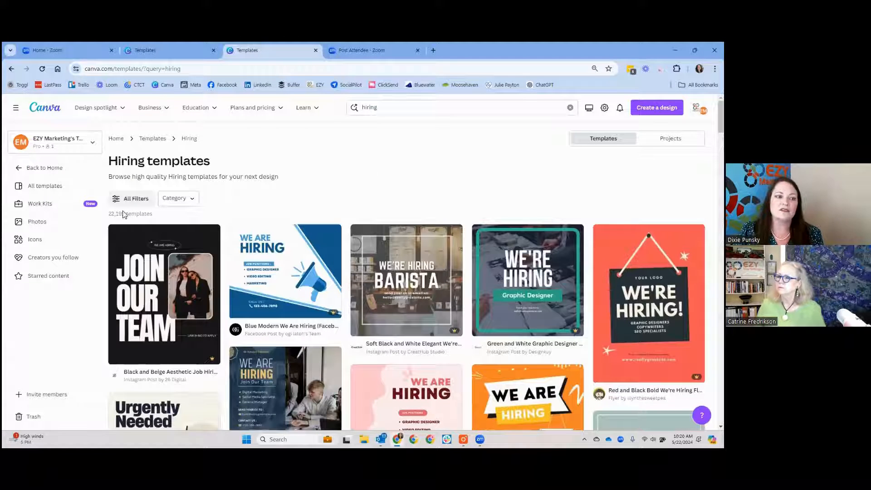
Step: Browse the hiring templates and start a new design from the Red Modern Hiring Instagram Post
scroll(404, 171, down, 6)
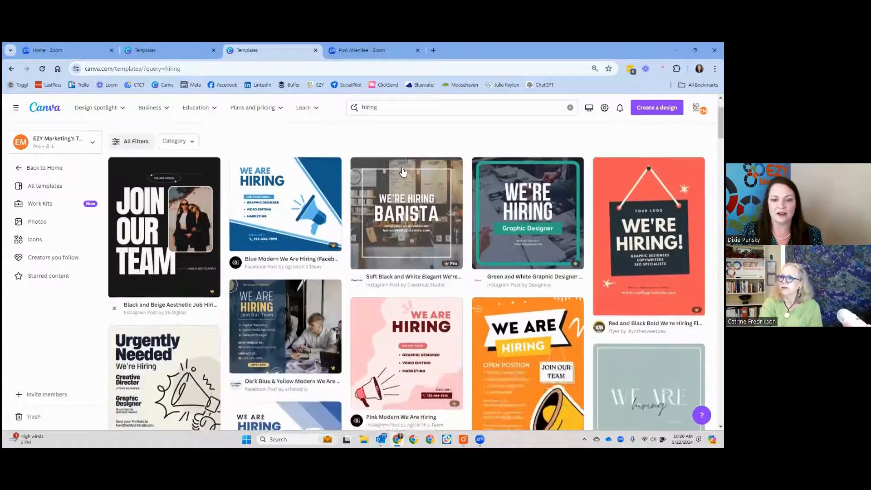
scroll(413, 183, down, 5)
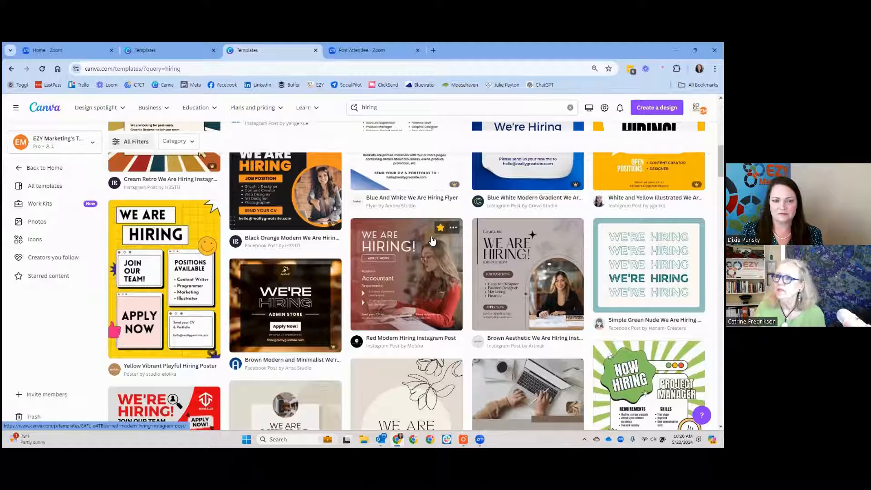
mouse_move(452, 185)
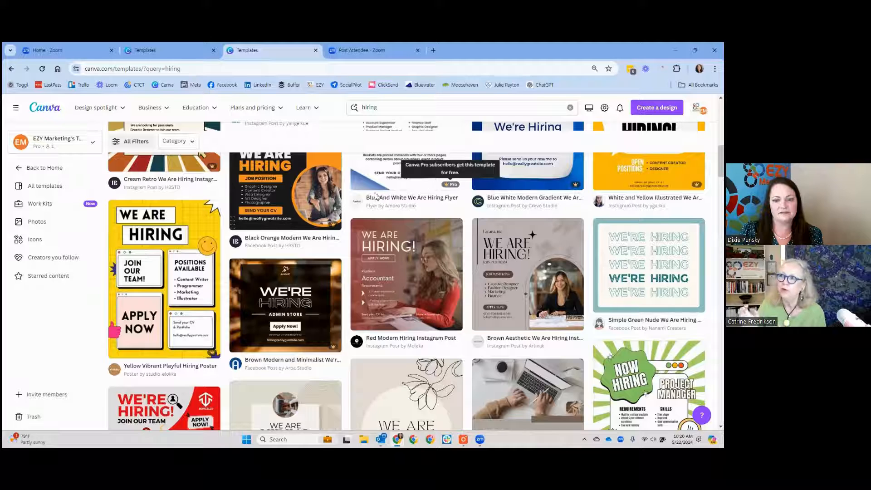
scroll(213, 245, up, 2)
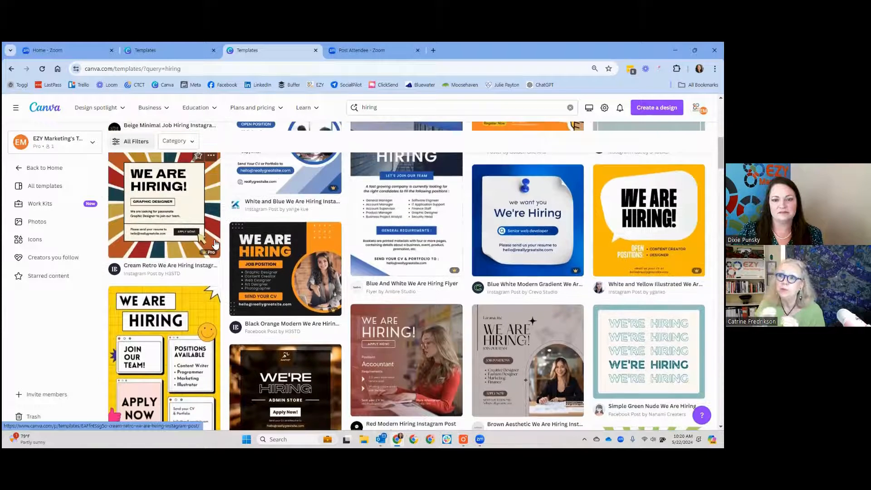
scroll(215, 245, down, 1)
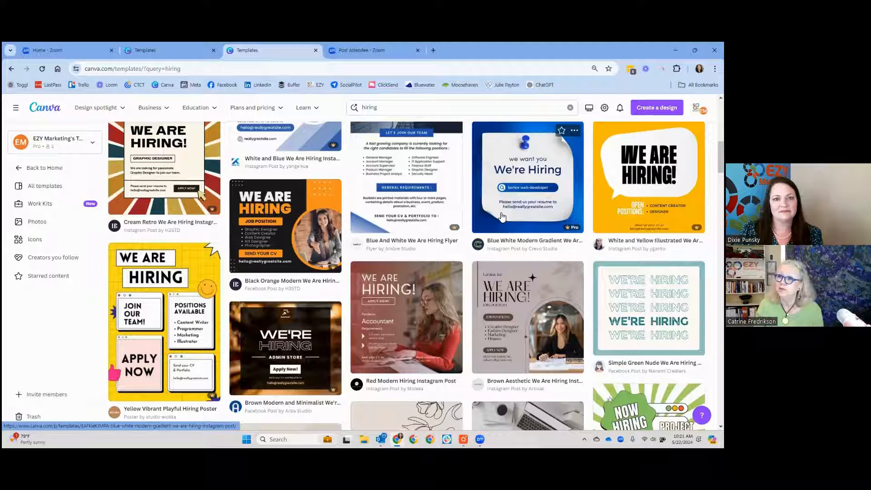
scroll(502, 218, down, 1)
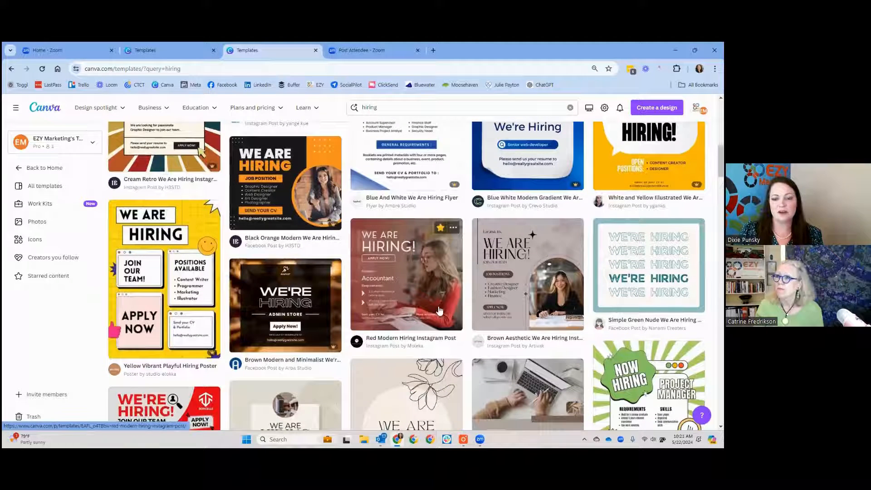
click(441, 281)
click(513, 190)
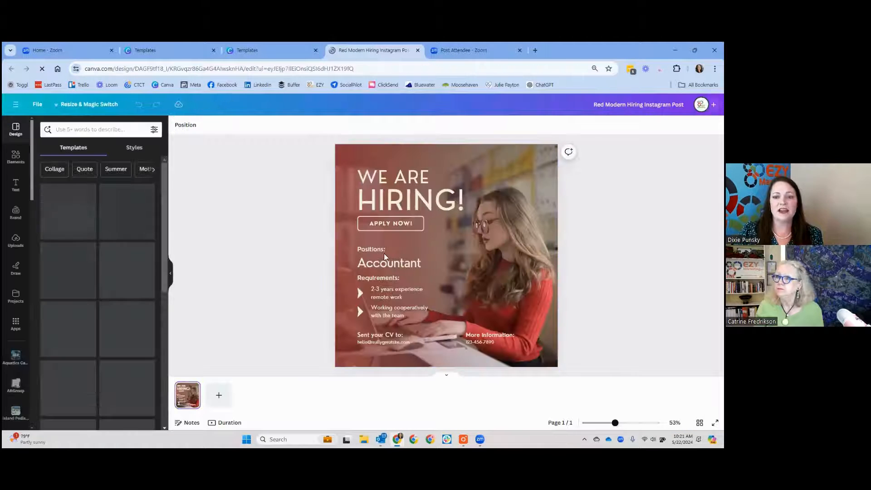
Step: Search the elements for "nurse" photos and replace the background image with the smiling nurse in blue scrubs
click(17, 158)
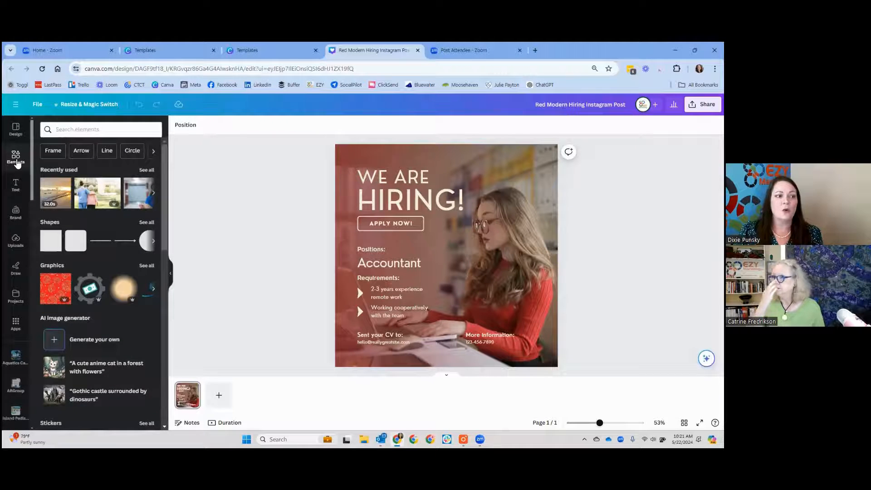
click(66, 130)
text(nurse)
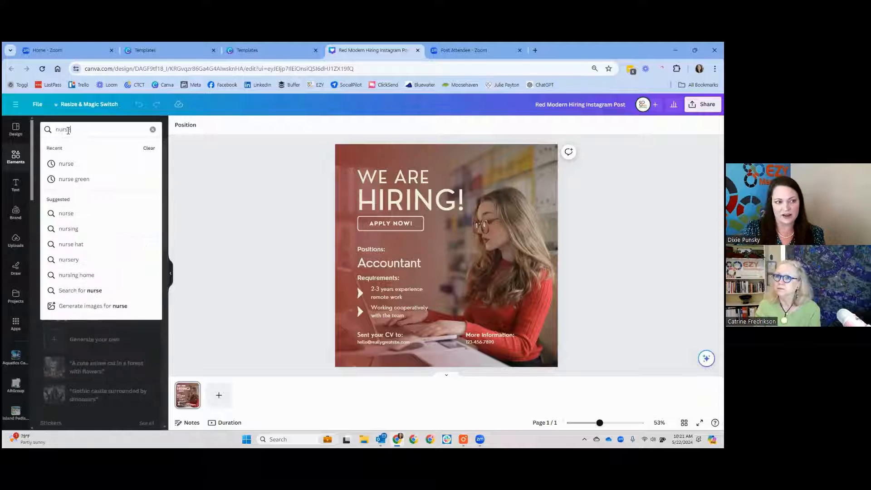
key(Return)
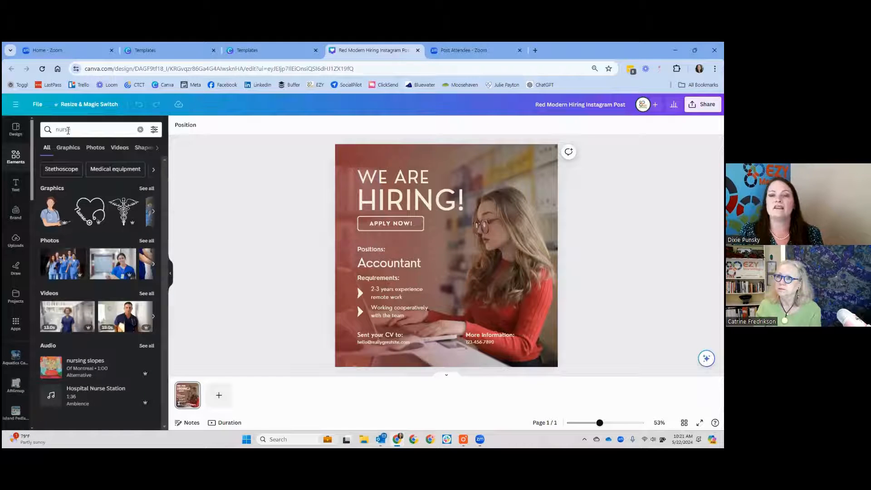
click(94, 149)
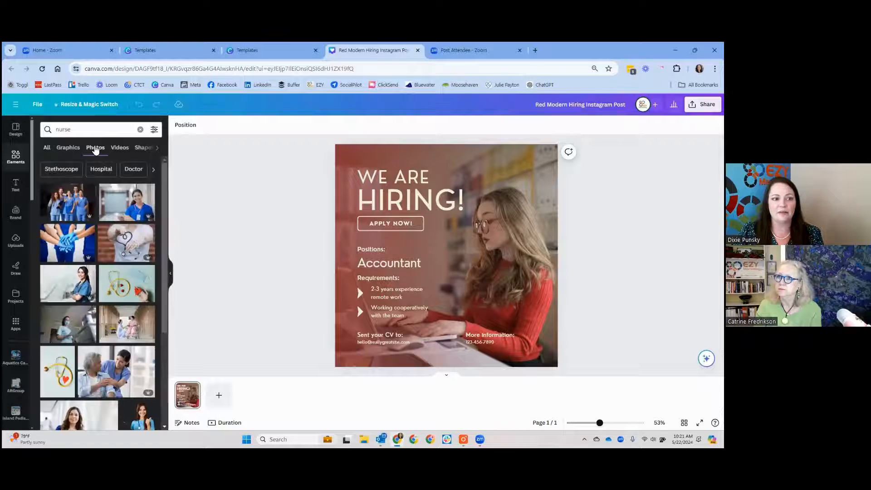
drag(125, 209, 544, 193)
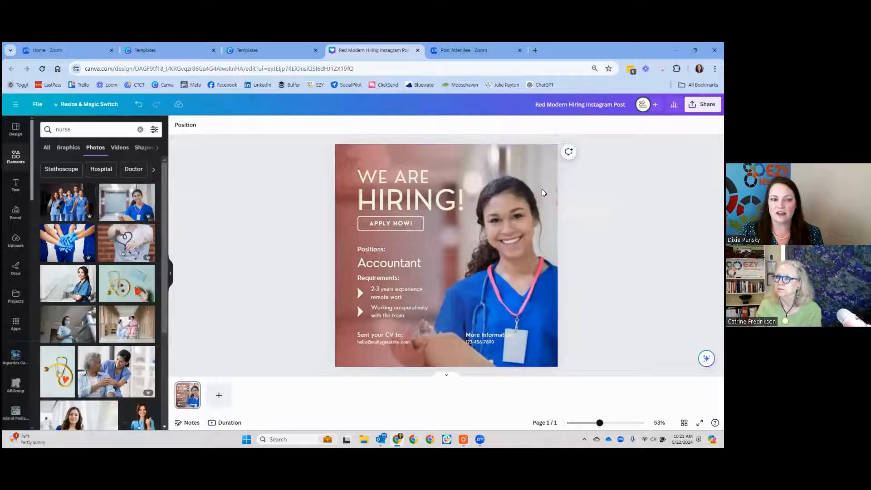
Step: Replace the hiring post's background with the photo of a nurse in blue walking outdoors with an arm around an elderly person
scroll(117, 203, down, 3)
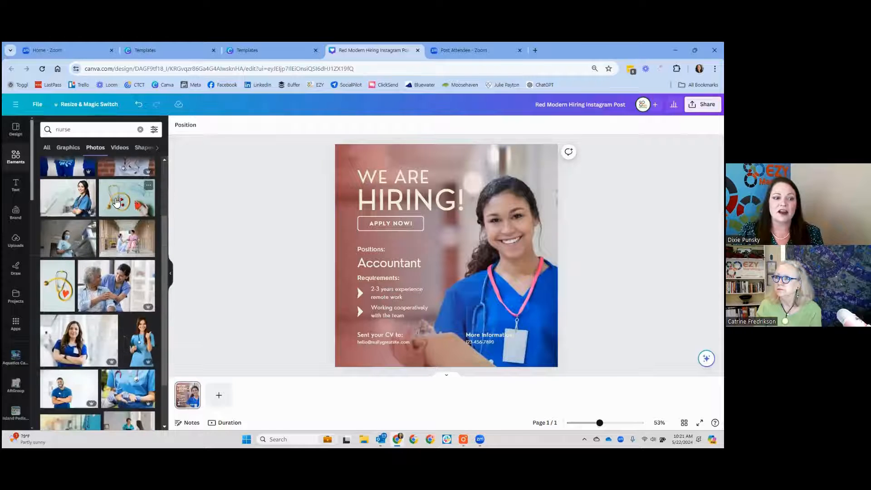
scroll(116, 203, down, 4)
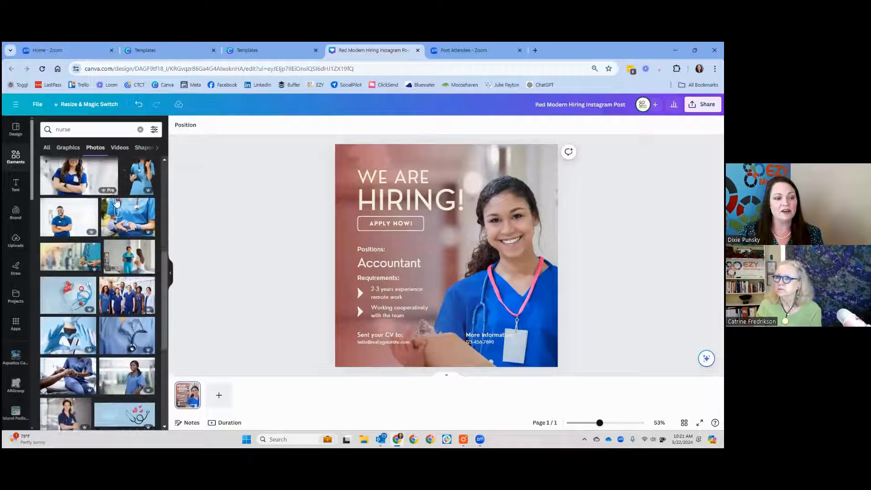
scroll(123, 212, down, 5)
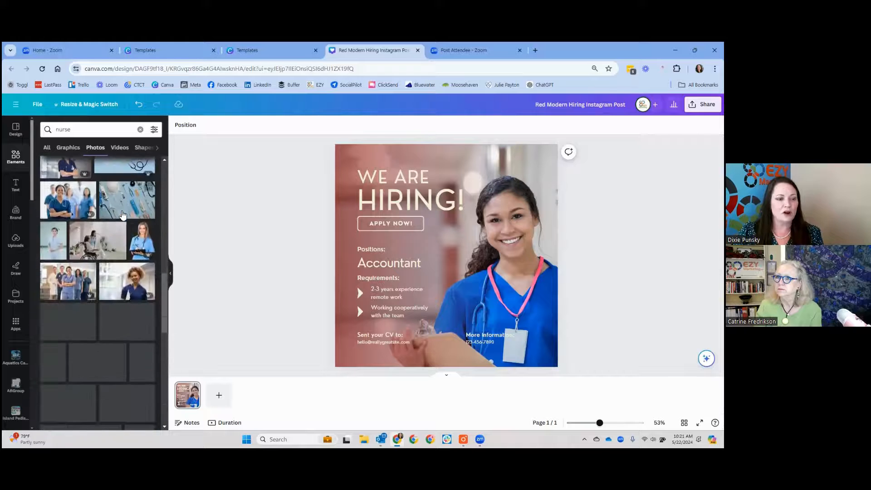
scroll(123, 214, down, 1)
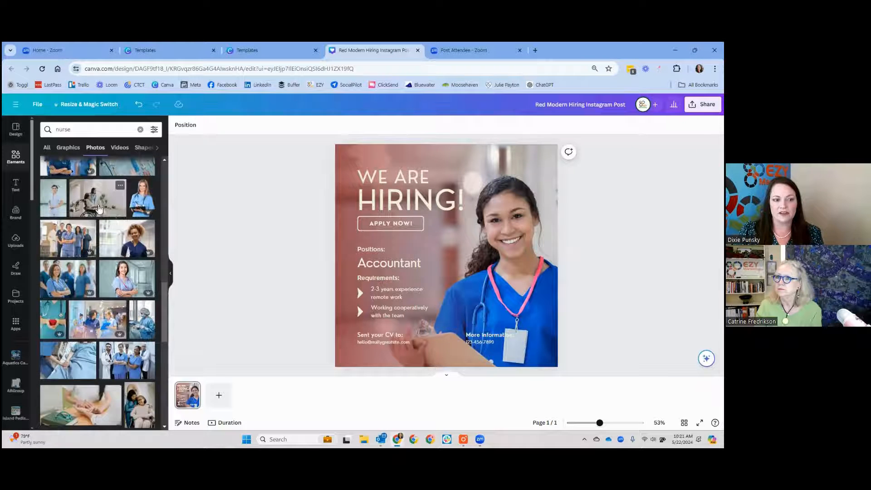
scroll(103, 227, down, 6)
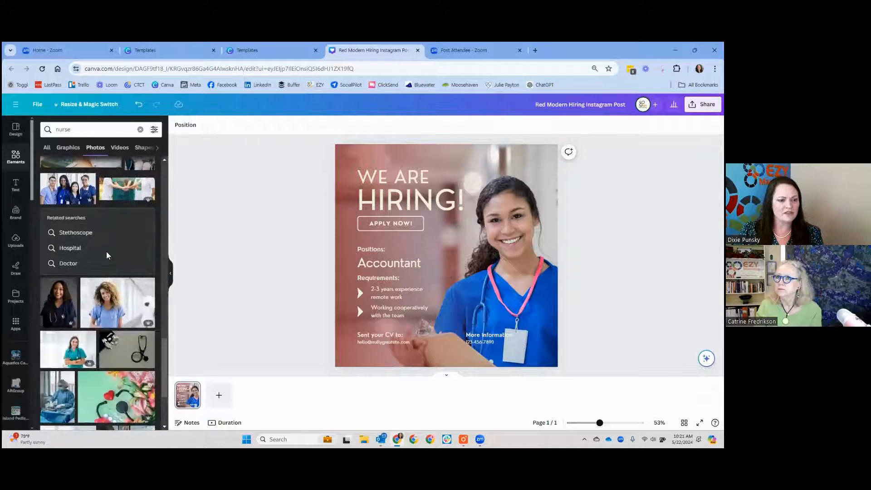
scroll(108, 257, down, 5)
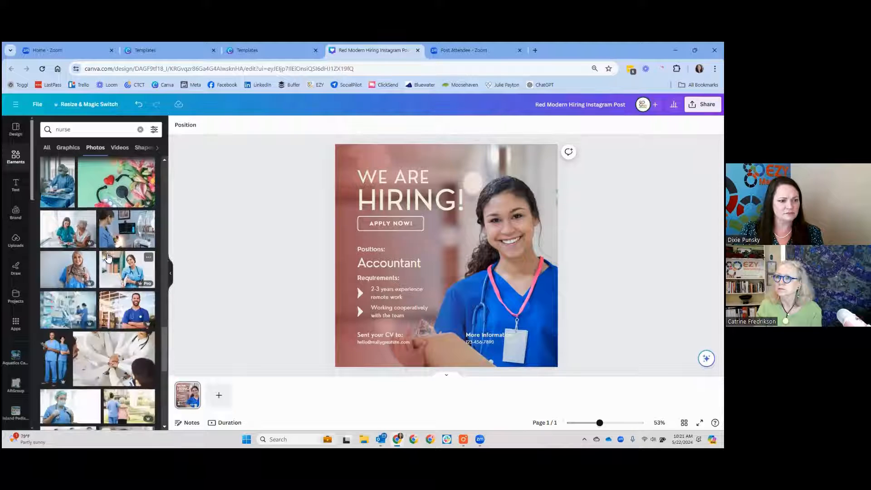
scroll(107, 257, down, 4)
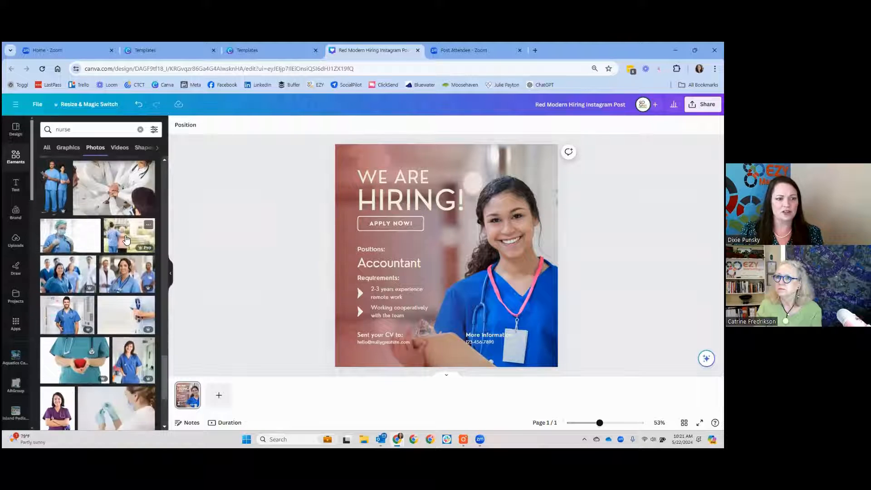
drag(126, 240, 554, 218)
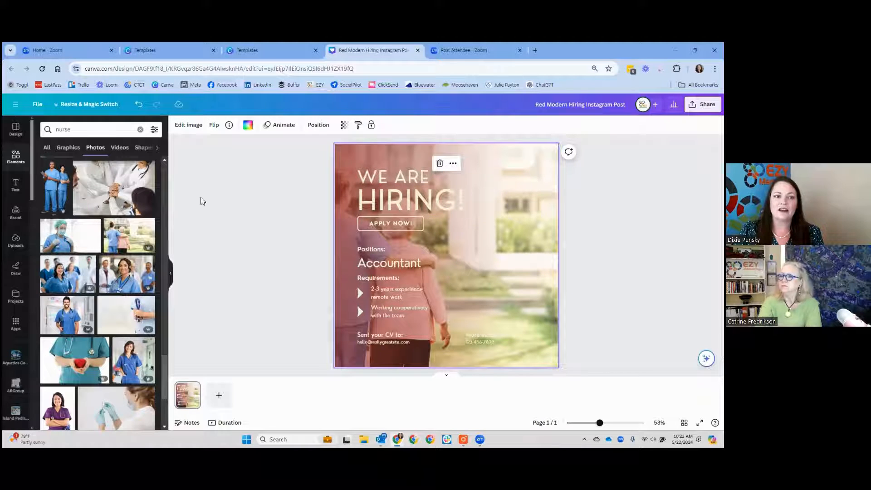
Step: Flip the hiring post's background photo horizontally so the nurse and elderly person stand opposite the text
click(214, 125)
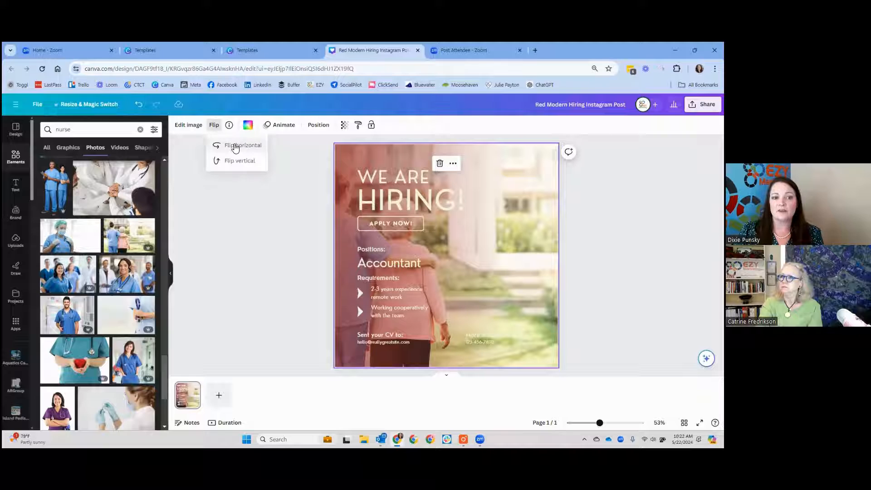
click(235, 146)
click(580, 212)
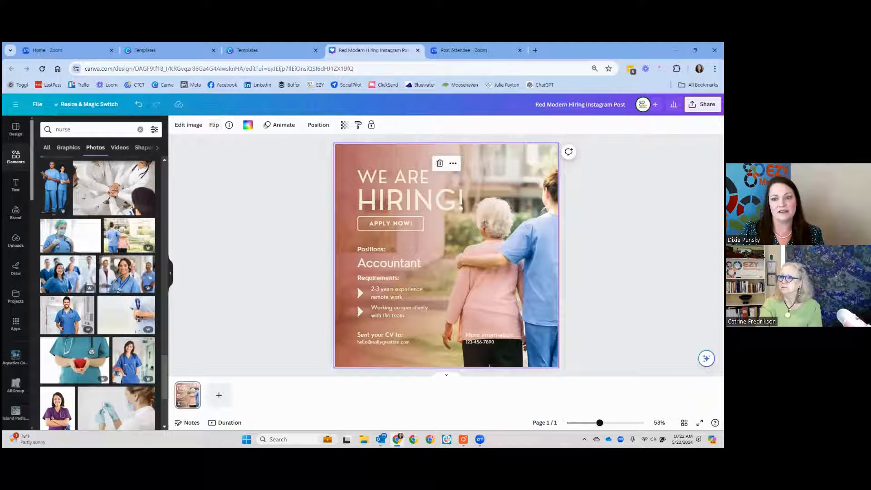
click(581, 213)
Step: Shift the background photo slightly left within its crop to bring more of the nurse into the frame
double_click(539, 221)
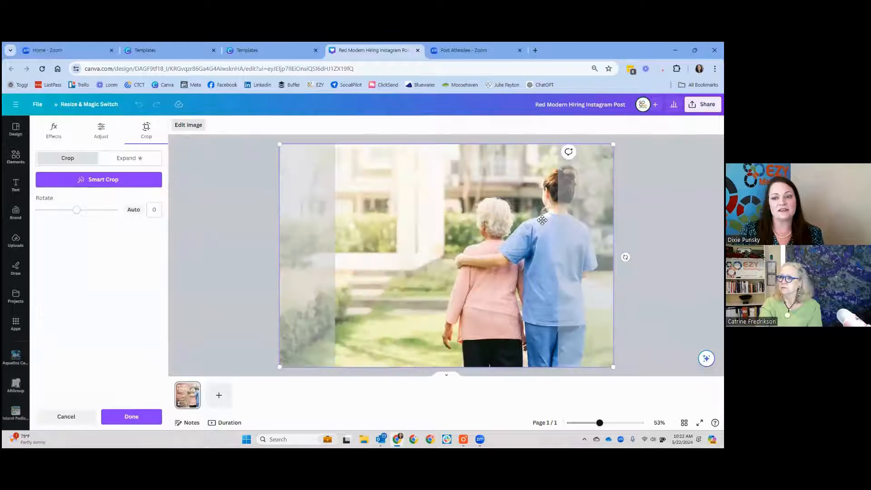
drag(539, 221, 521, 216)
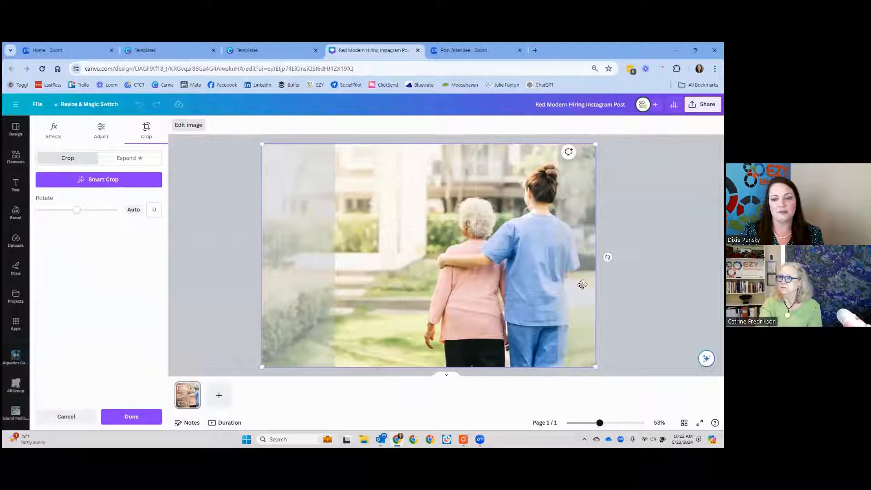
mouse_move(596, 366)
mouse_down()
mouse_move(613, 378)
mouse_move(596, 367)
mouse_up()
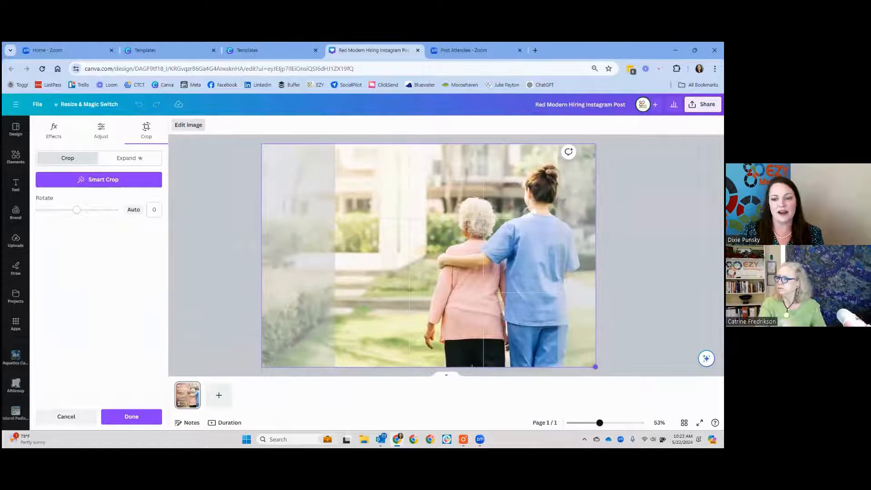
click(629, 324)
click(629, 324)
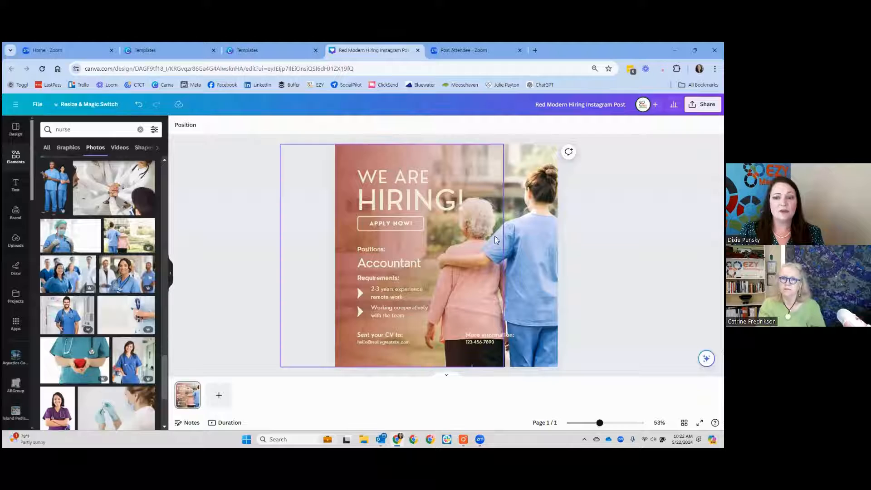
Step: Recolor the red gradient overlay behind the text with the EZY Marketing brand blue
click(357, 155)
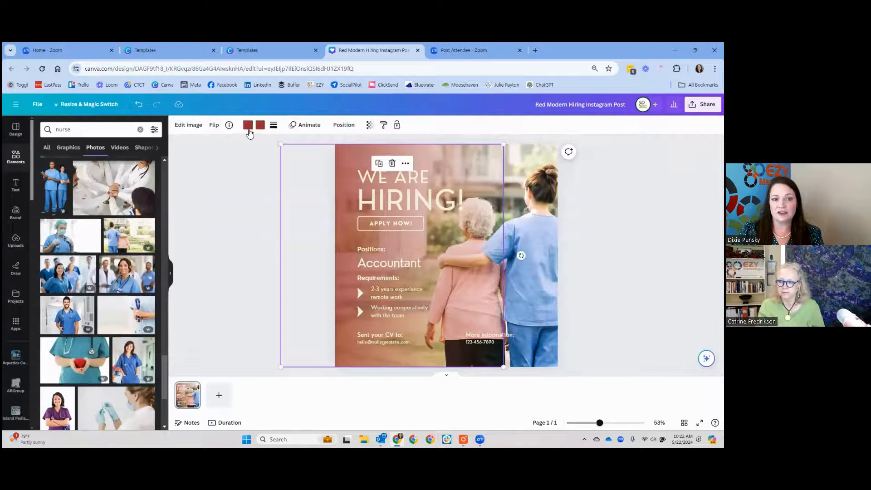
click(248, 126)
click(86, 232)
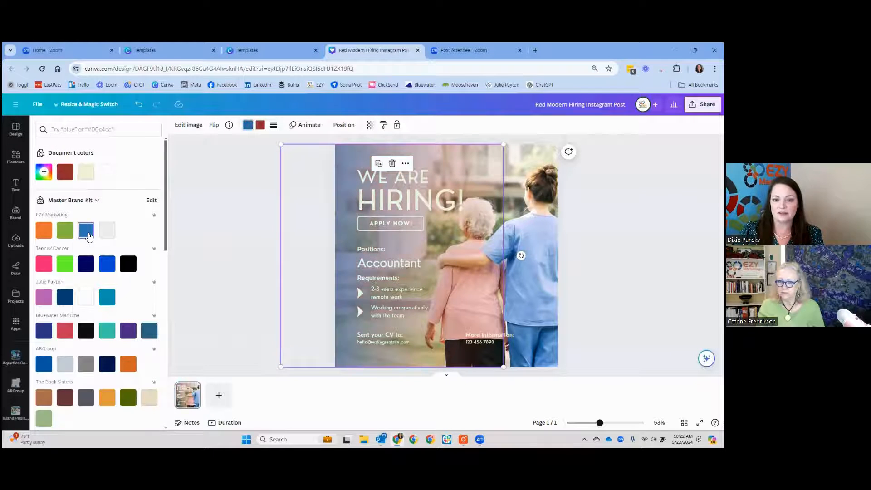
click(210, 220)
Step: Set the "HIRING!" heading to white (#ffffff) and apply the change to everything in the same cream color
click(400, 193)
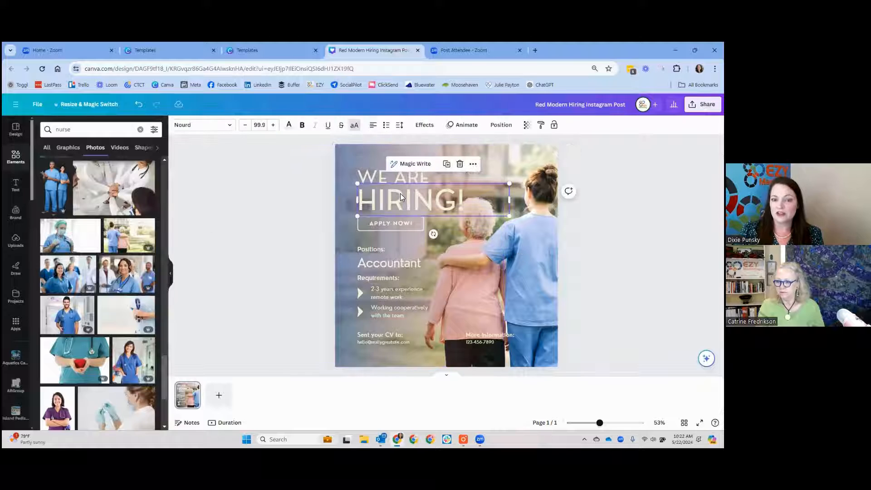
click(288, 127)
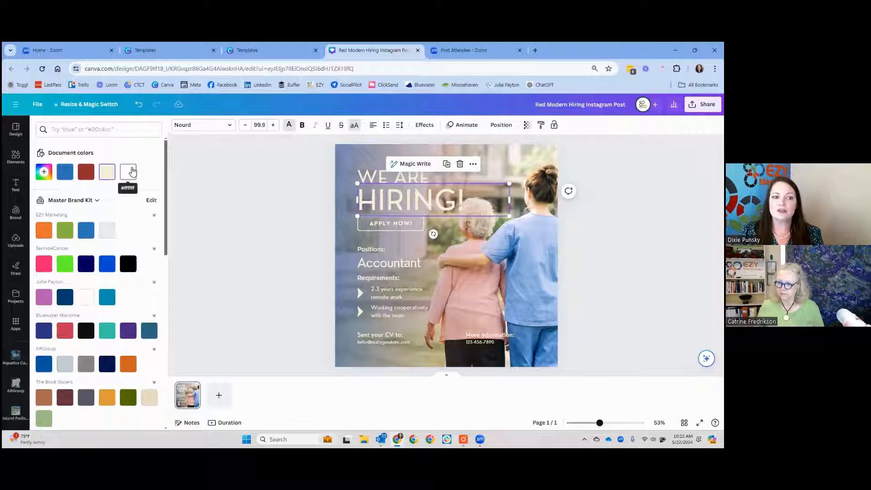
click(129, 171)
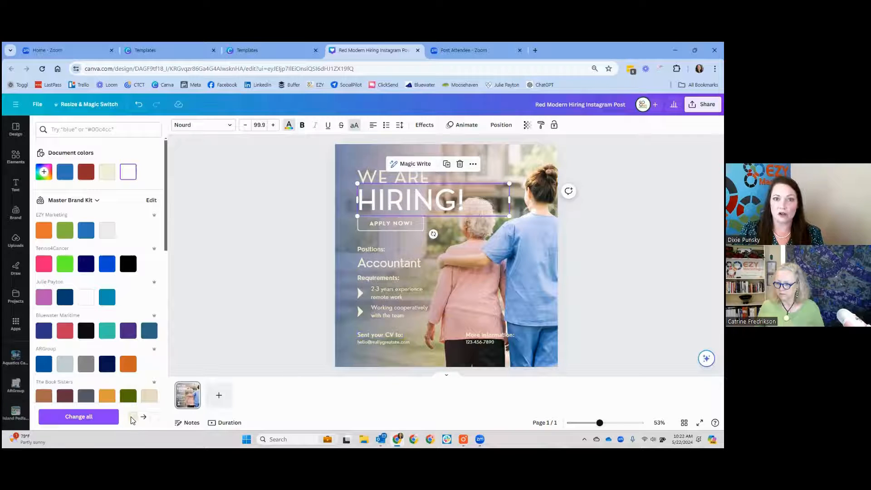
click(93, 416)
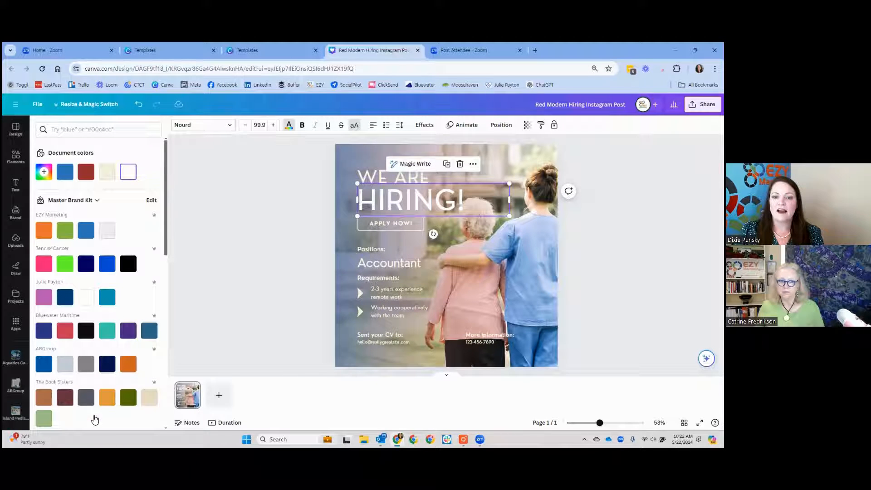
click(264, 243)
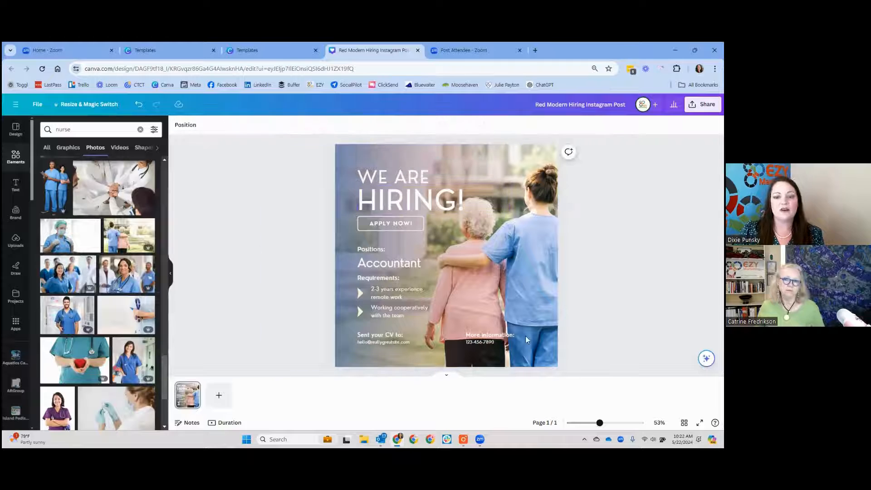
Step: Replace the position title "Accountant" with "Nurses"
click(393, 262)
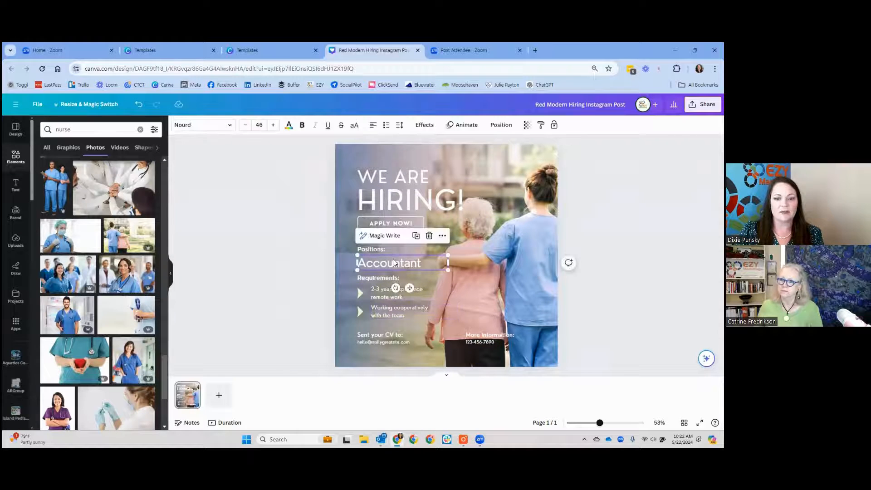
double_click(396, 262)
text(Nur)
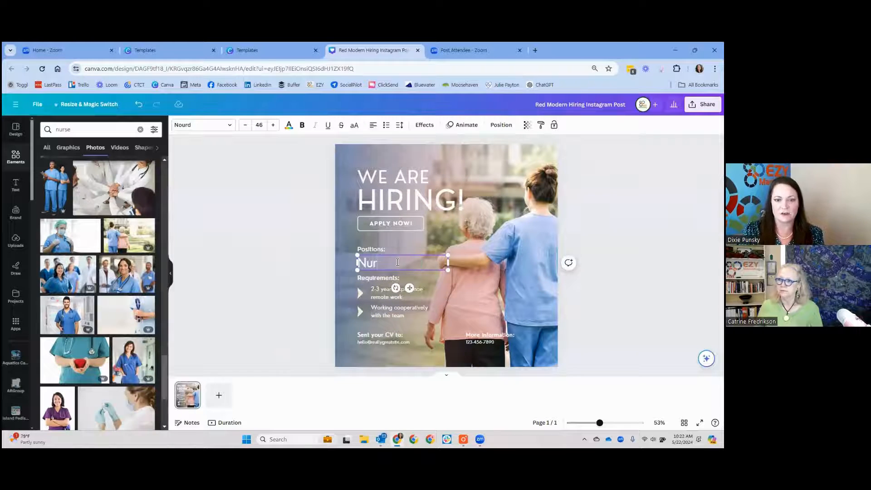
text(ses)
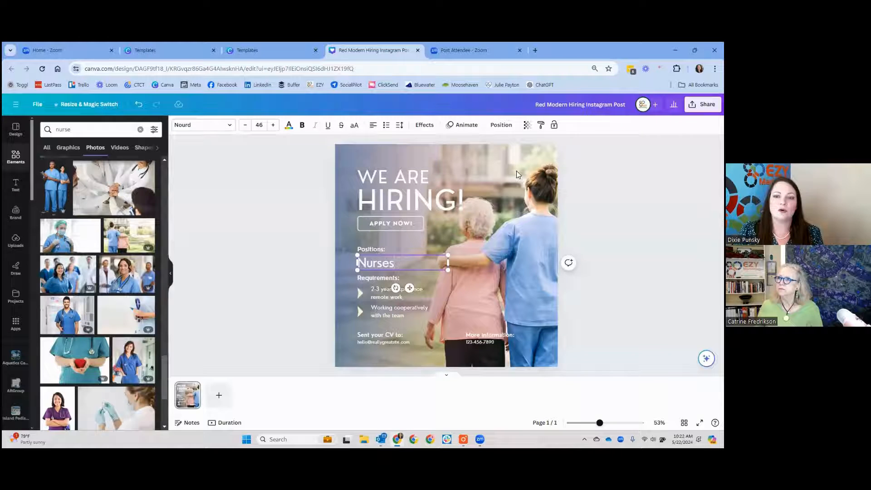
click(311, 389)
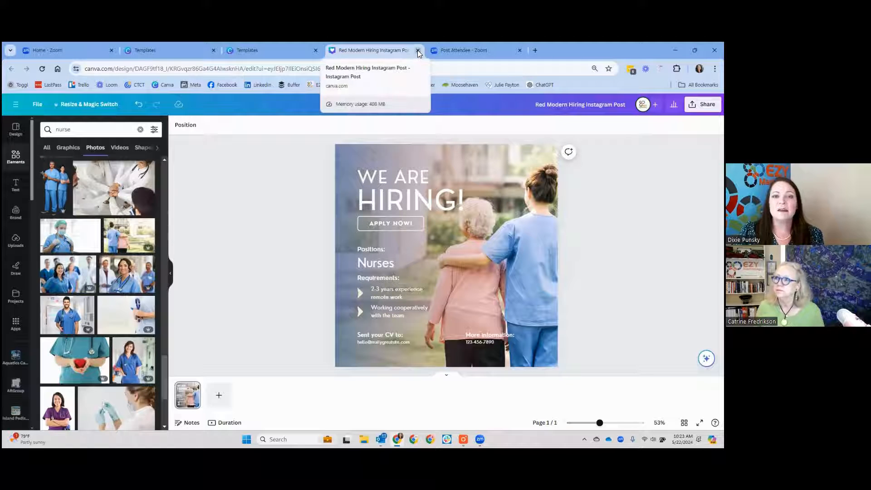
Step: Leave the hiring post for the Canva home page and open Magic Studio
click(16, 110)
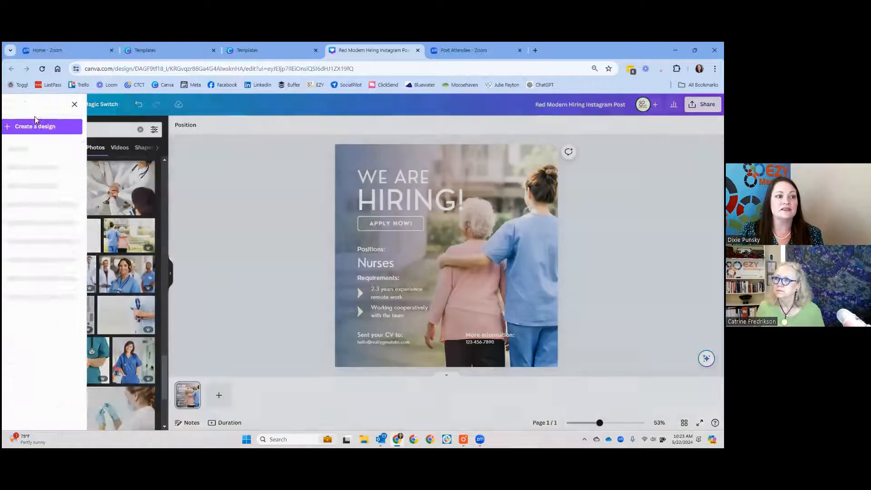
click(28, 146)
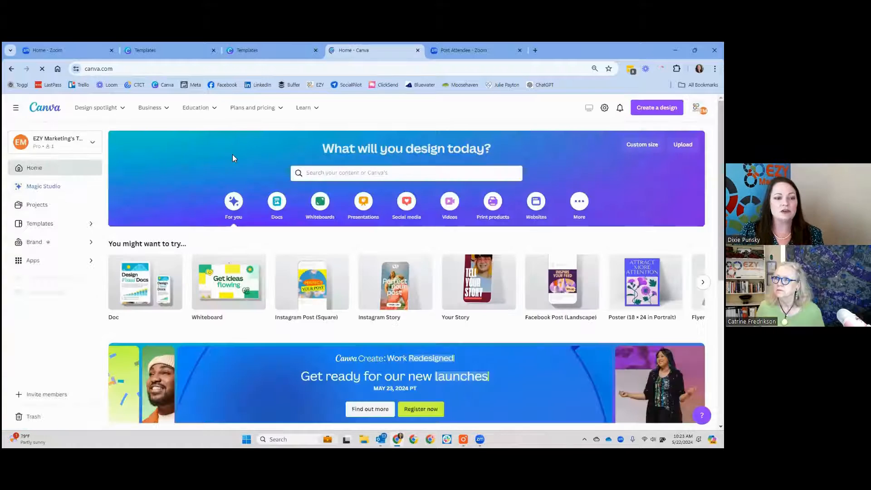
scroll(232, 155, down, 1)
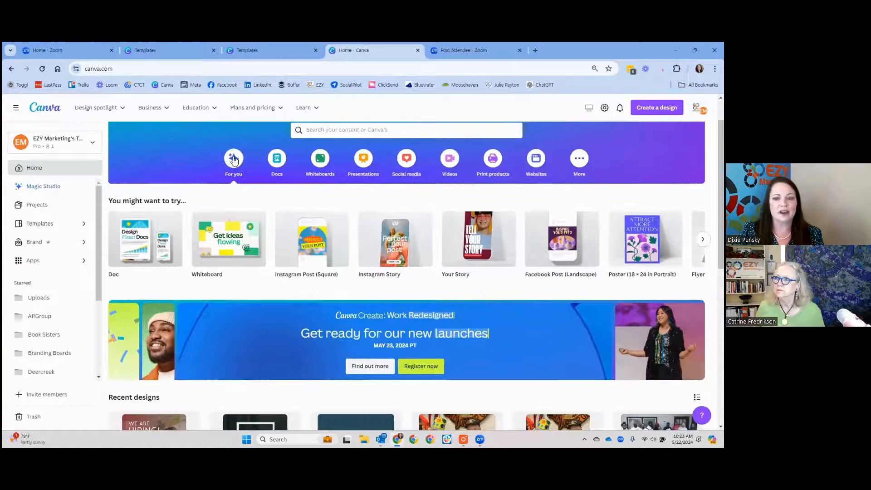
click(51, 189)
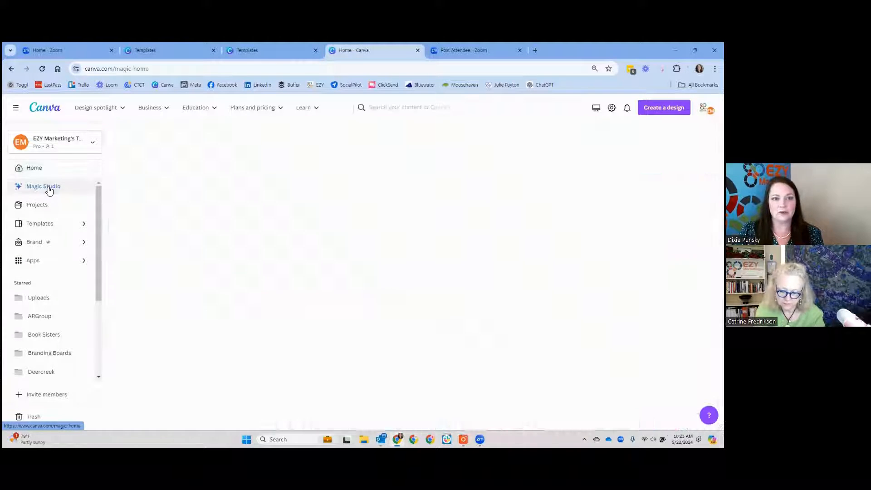
Step: Start a new video design with Magic Design for video
scroll(508, 223, down, 3)
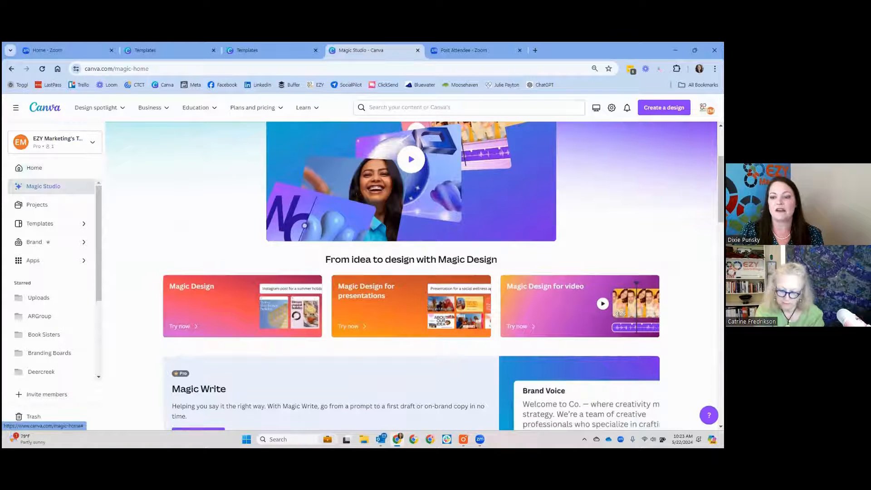
click(569, 290)
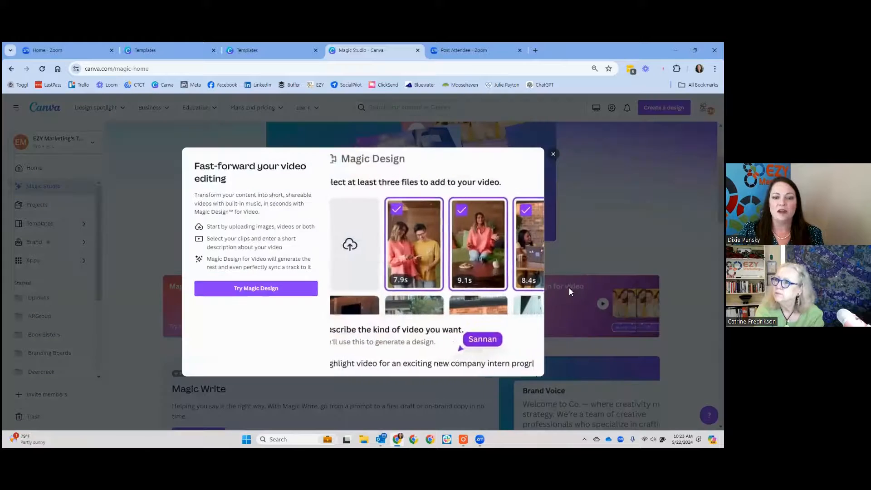
click(280, 290)
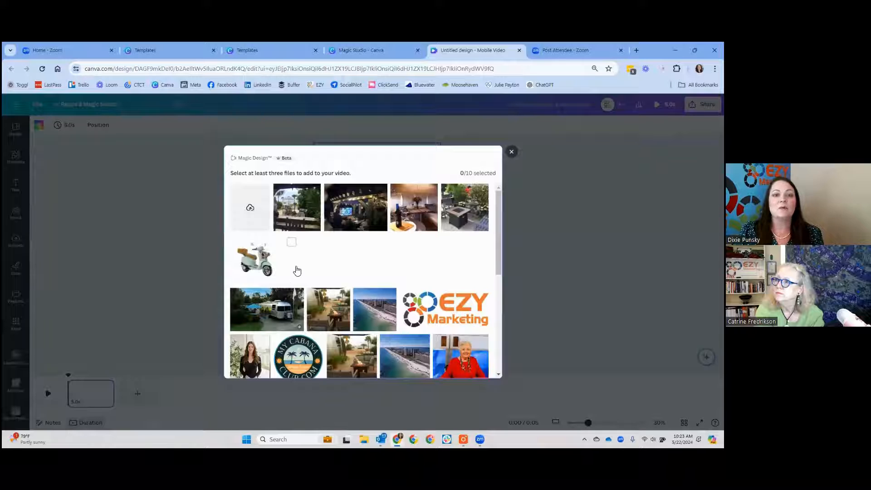
Step: Select ten uploaded photos for the video: the woman in red at a desk and the nine party photos in the two rows below
scroll(297, 271, down, 3)
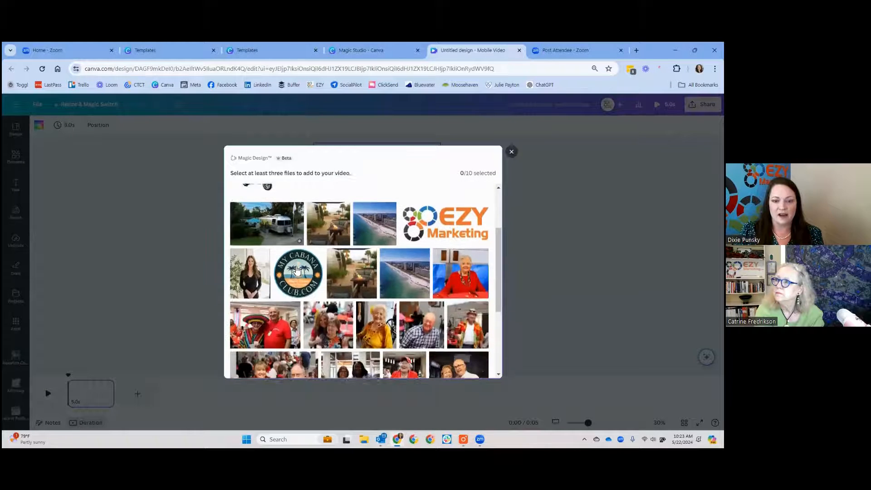
click(440, 214)
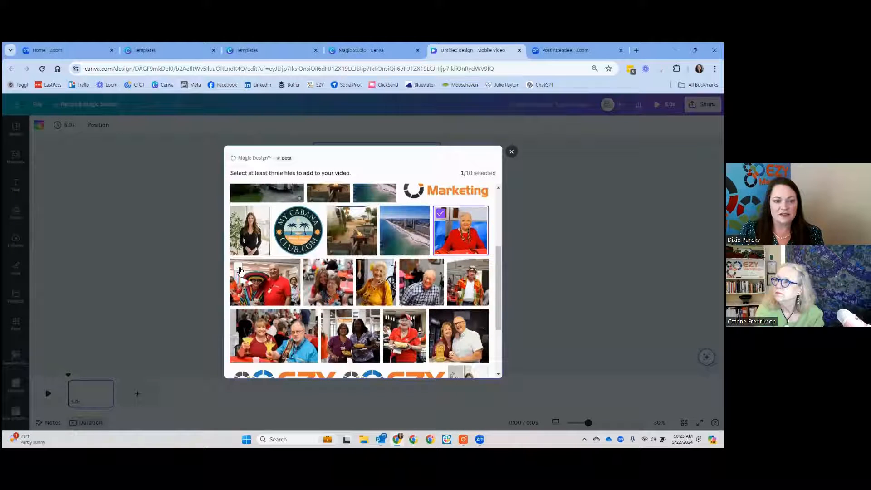
click(247, 272)
click(310, 273)
click(365, 269)
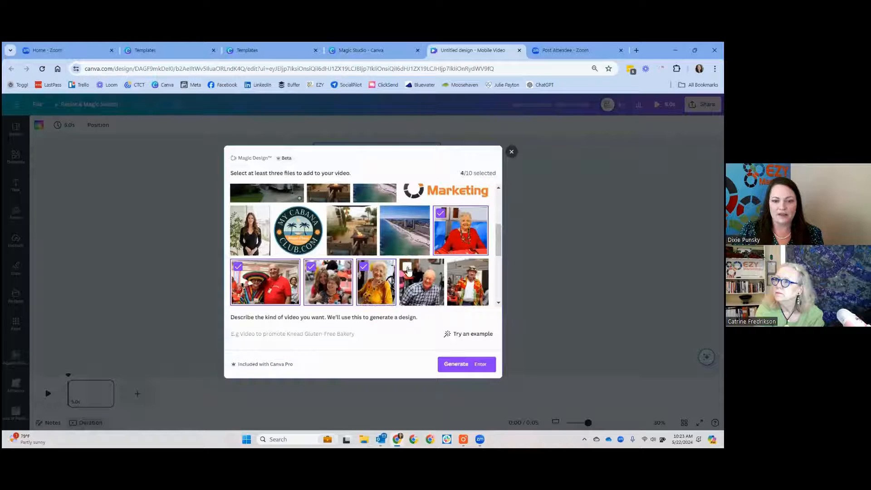
click(408, 272)
click(454, 272)
scroll(455, 272, down, 2)
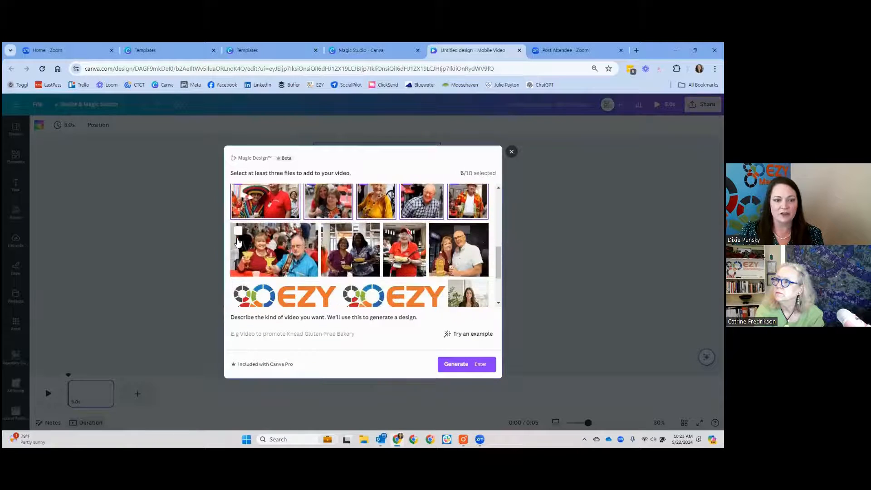
click(247, 238)
click(336, 238)
click(393, 237)
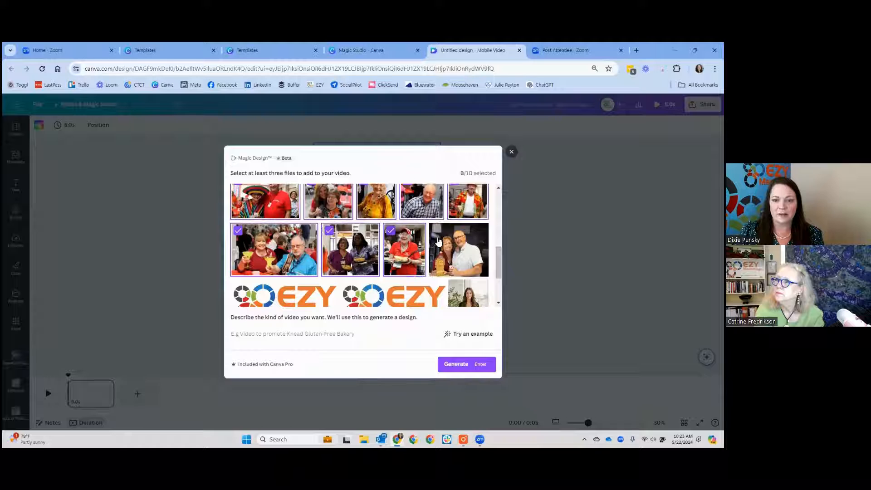
click(444, 249)
scroll(444, 249, up, 1)
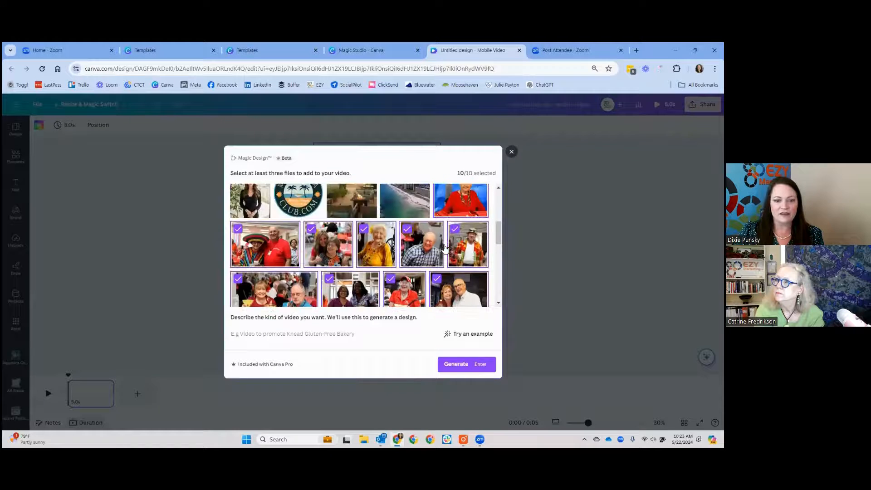
Step: Generate the video from the description "Instagram reel celebrating Moosehaven's Cinco de Mayo event" and preview the result
click(303, 341)
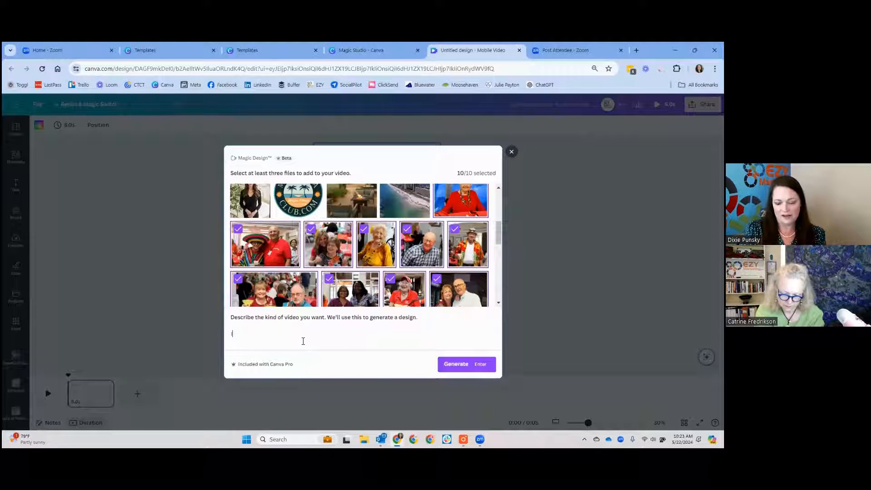
text(Instagram re)
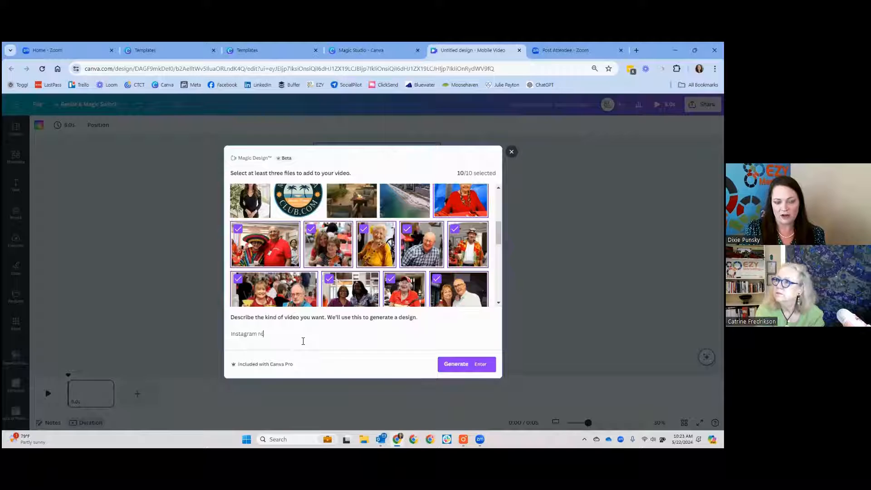
text(el celebrat)
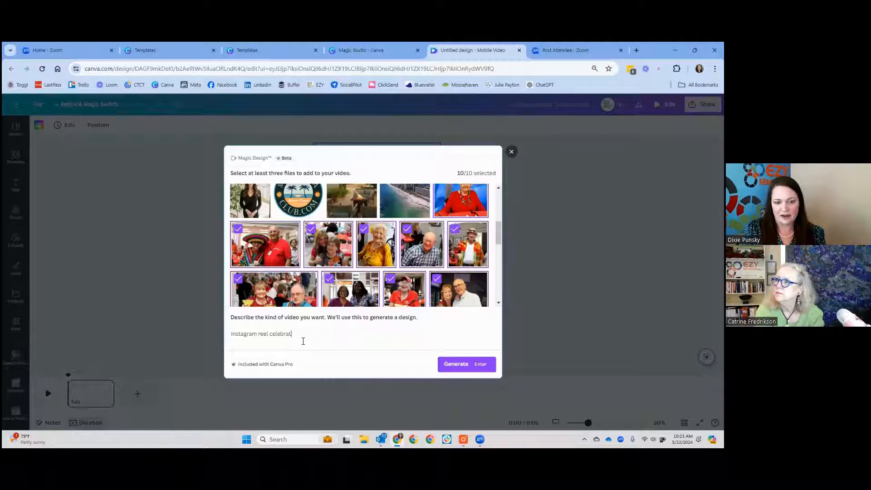
text(ing Moosehaven')
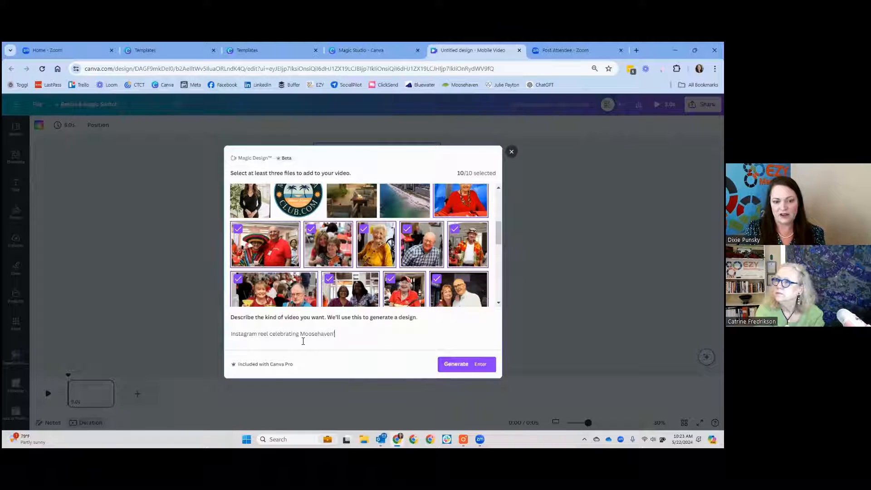
text(s Cinc)
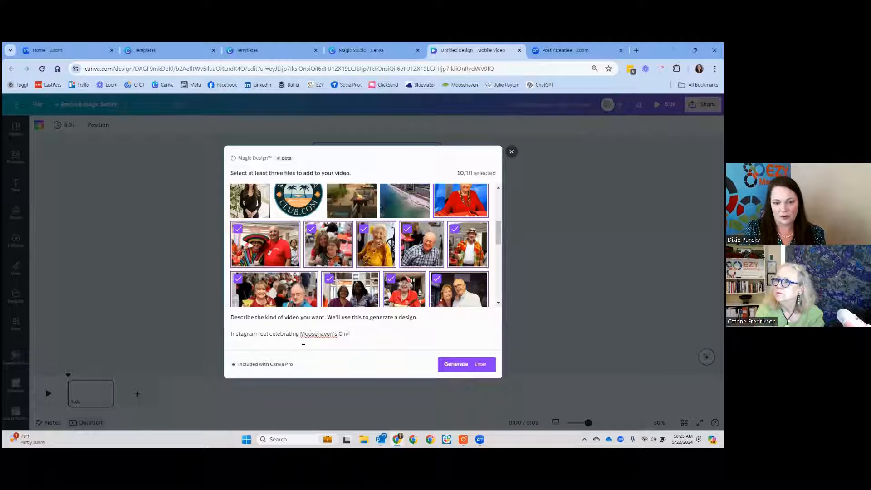
text(o de Mayo event)
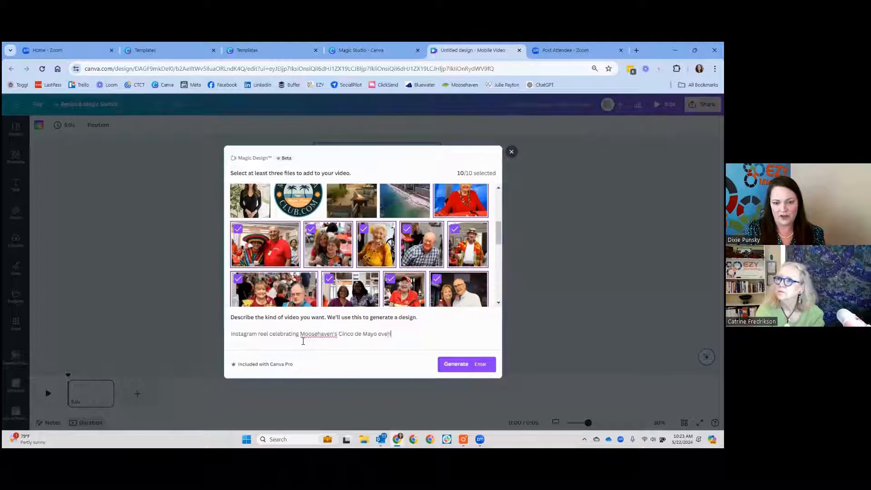
click(456, 364)
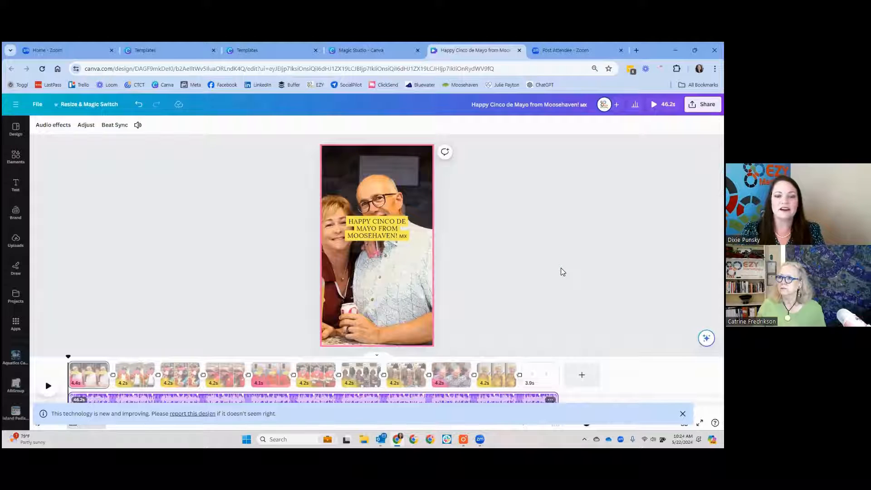
click(662, 104)
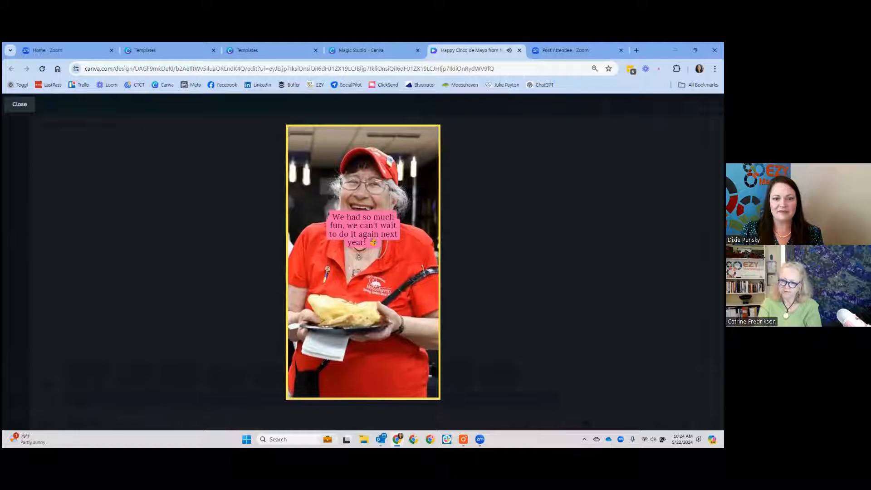
key(Escape)
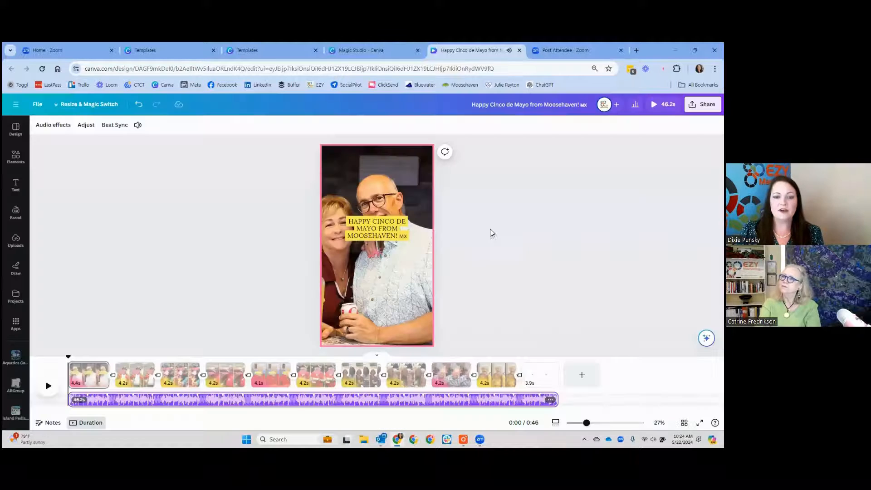
Step: Move the "Happy Cinco de Mayo from Moosehaven!" title on the first page down below the couple's faces
click(482, 253)
click(398, 239)
drag(398, 239, 400, 290)
click(517, 260)
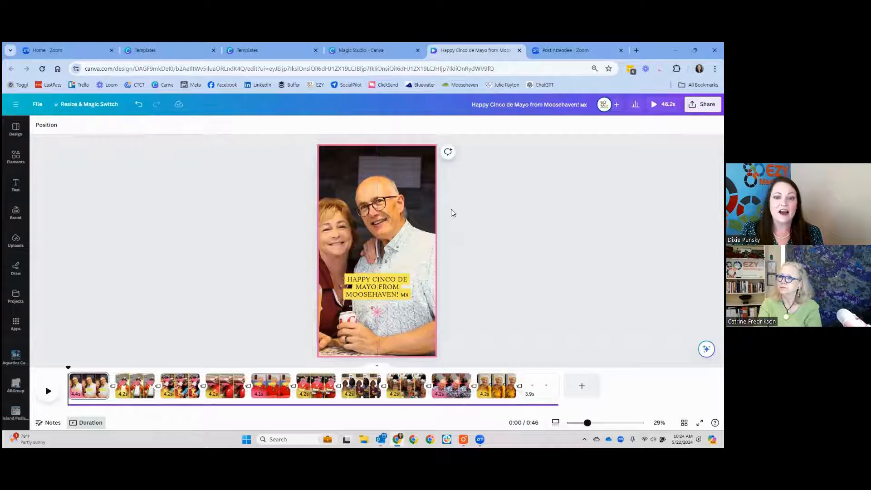
Step: Reposition the couple's photo within its crop on the first page, shifting it right to show more of the woman and the bottle
click(393, 234)
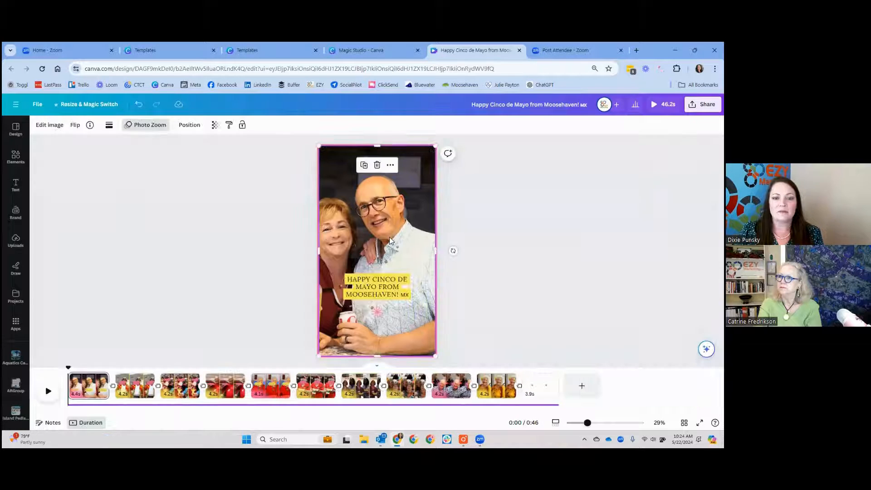
double_click(389, 237)
drag(434, 240, 440, 239)
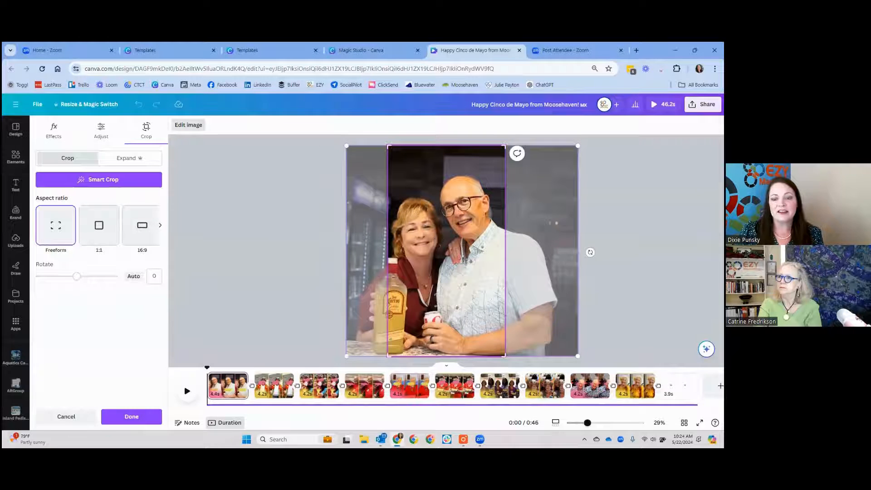
double_click(395, 242)
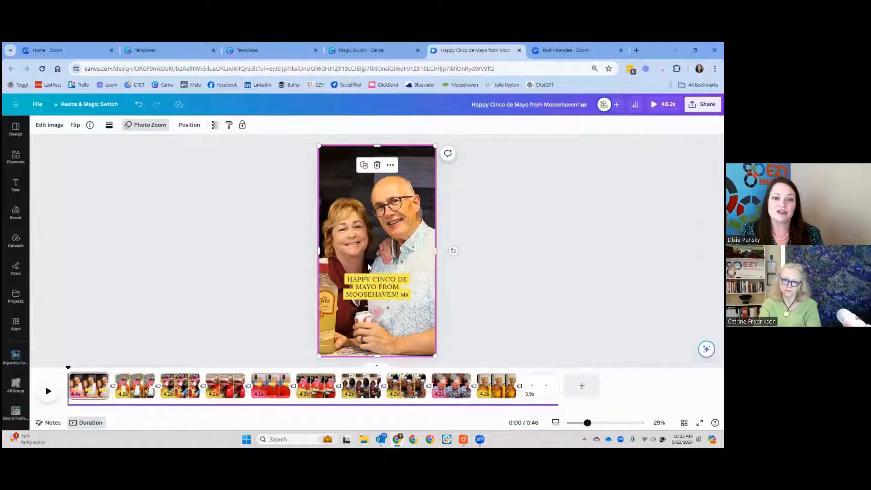
click(519, 264)
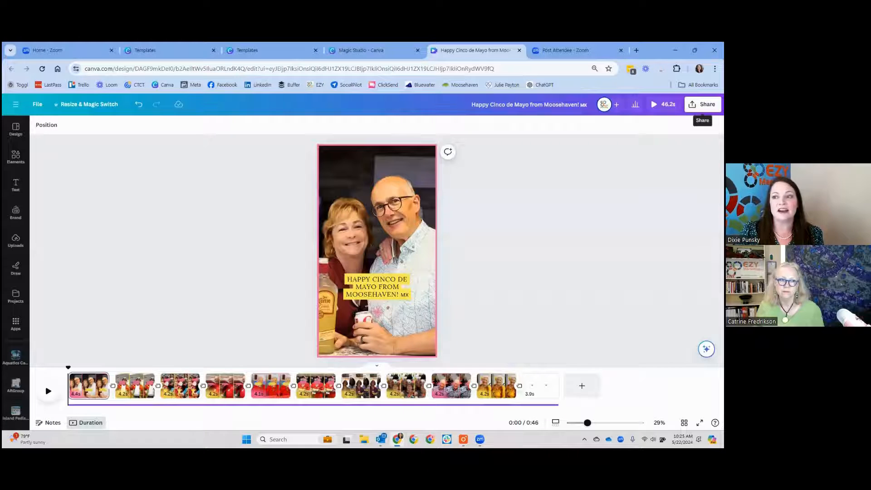
Step: Open the full list of sharing options for the reel and review the social publishing, scheduling and saving choices
click(702, 105)
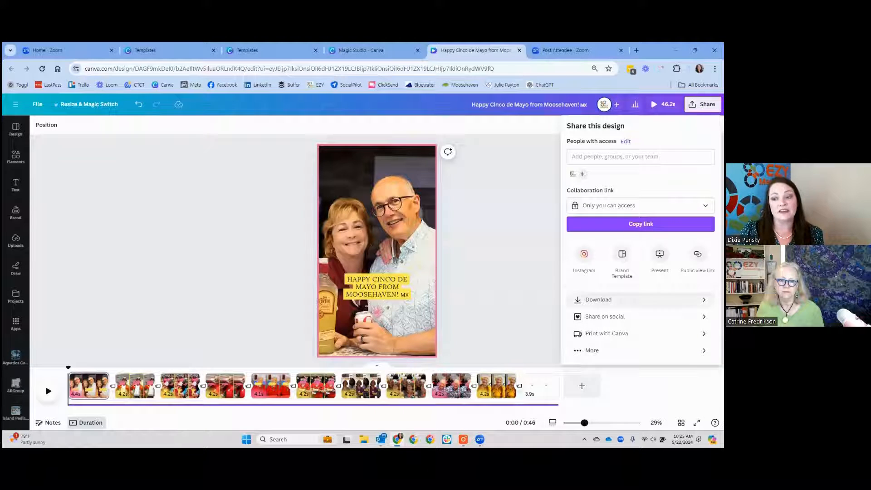
click(592, 351)
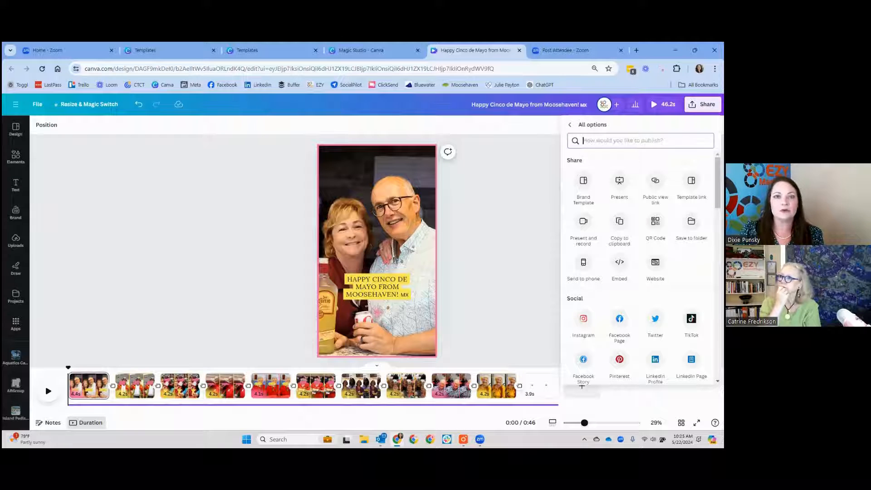
scroll(644, 268, down, 1)
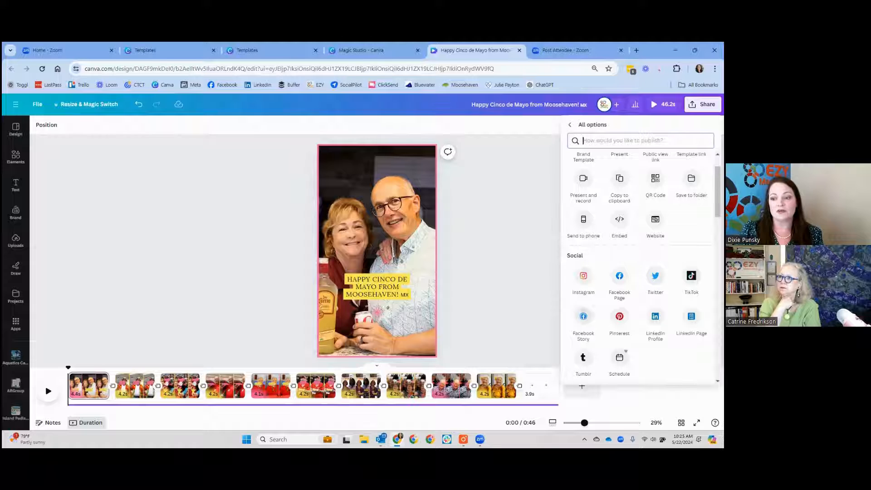
scroll(641, 268, down, 2)
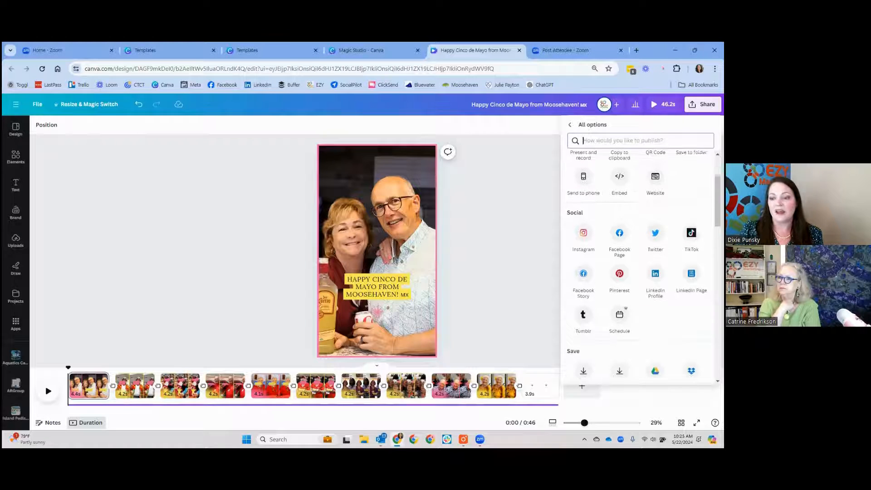
scroll(640, 268, up, 3)
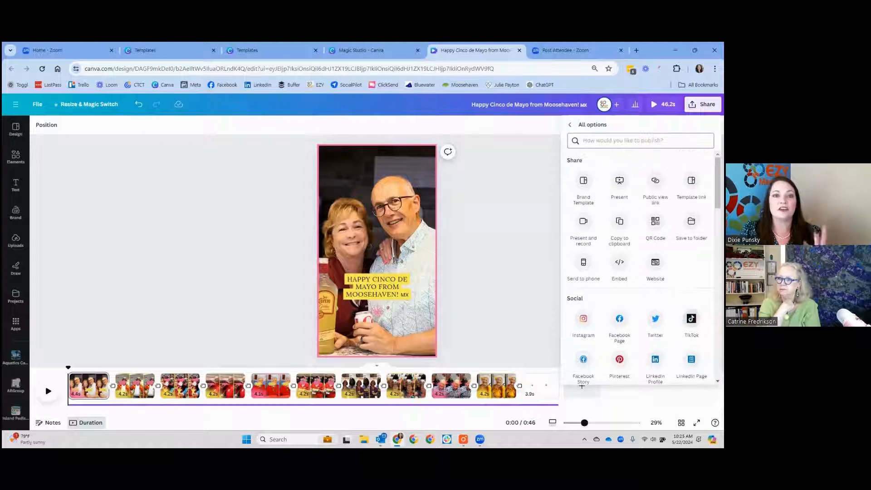